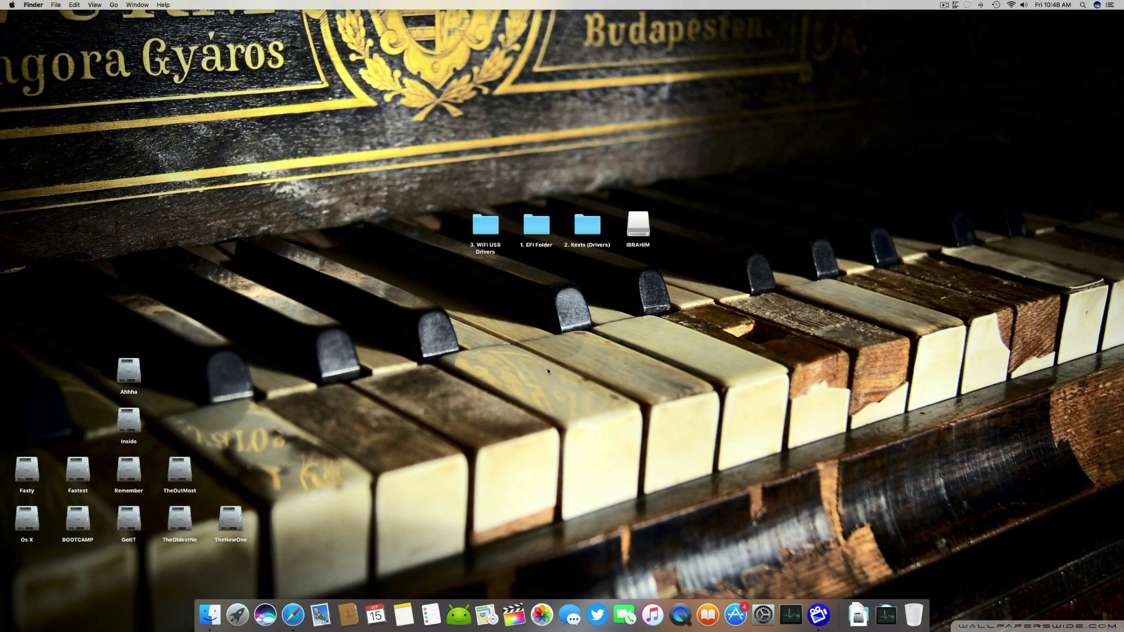
# Open About This Mac to show macOS Sierra 10.12.6 and the machine's specifications
pyautogui.click(11, 5)
pyautogui.click(26, 16)
pyautogui.click(13, 5)
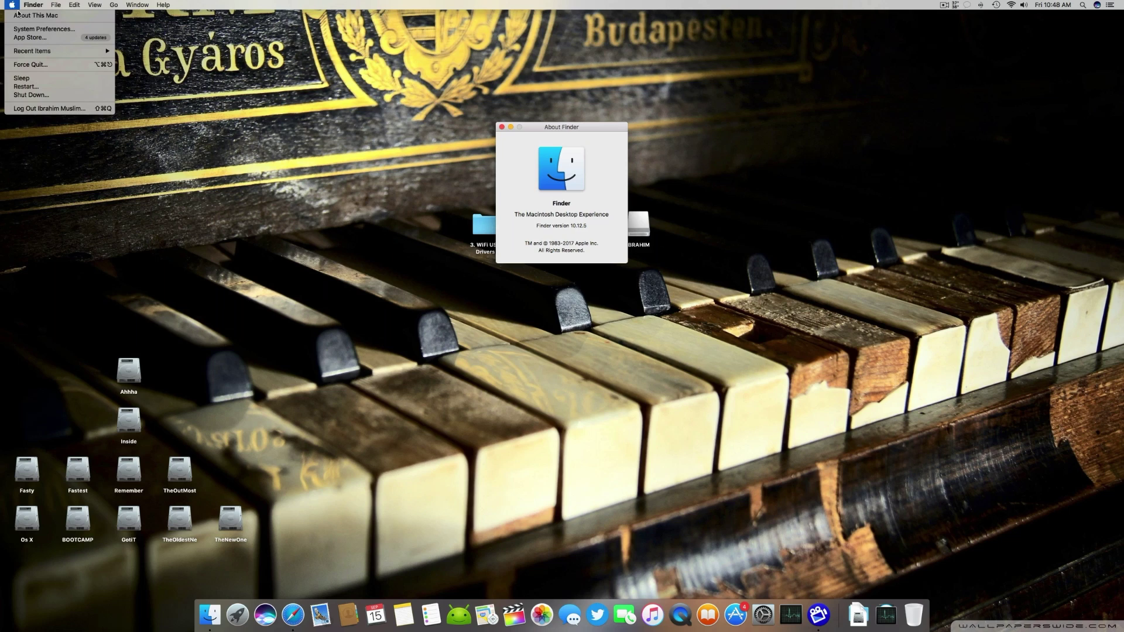
pyautogui.click(18, 15)
# Move the About This Mac window lower to uncover the EFI, Kexts and WiFi USB Drivers folders
pyautogui.moveTo(532, 133); pyautogui.dragTo(535, 166)
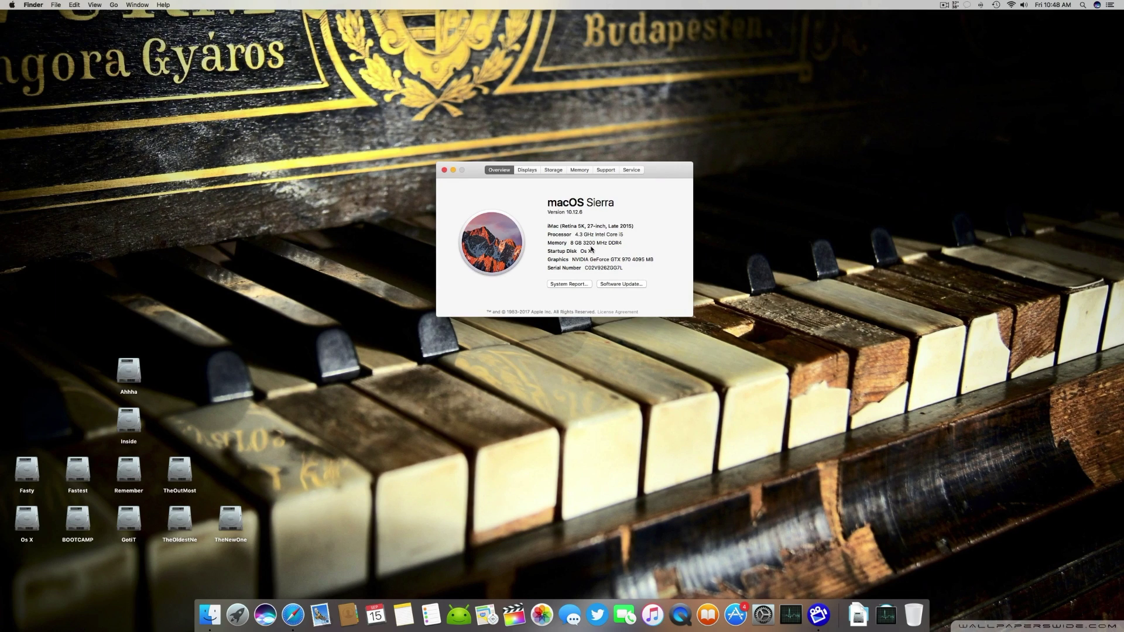
pyautogui.moveTo(664, 175); pyautogui.dragTo(672, 270)
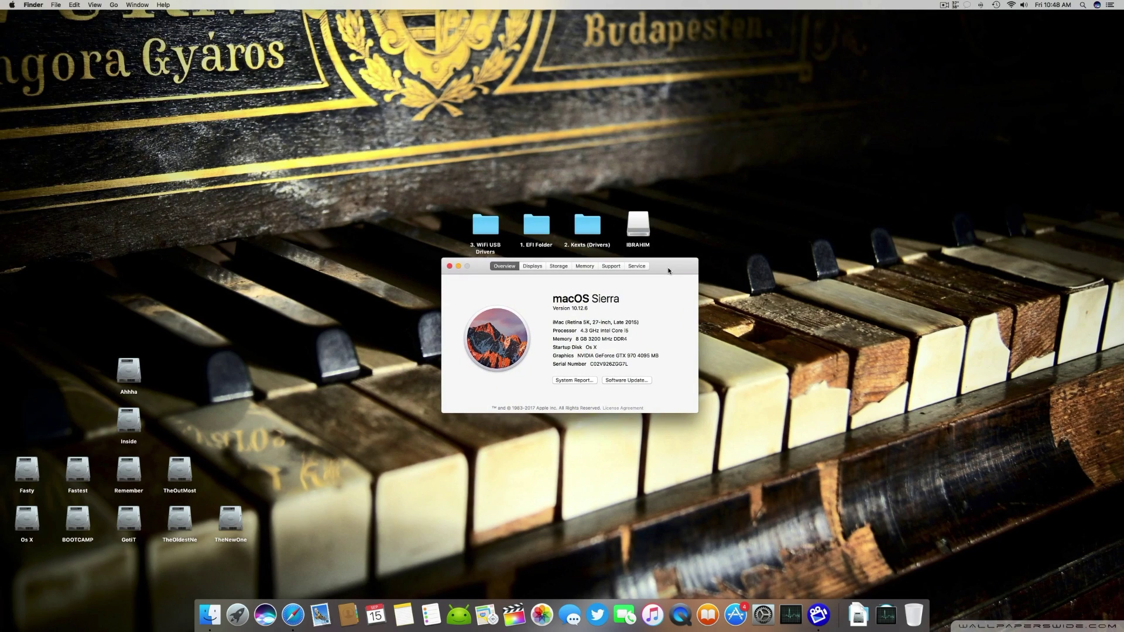
pyautogui.click(1022, 5)
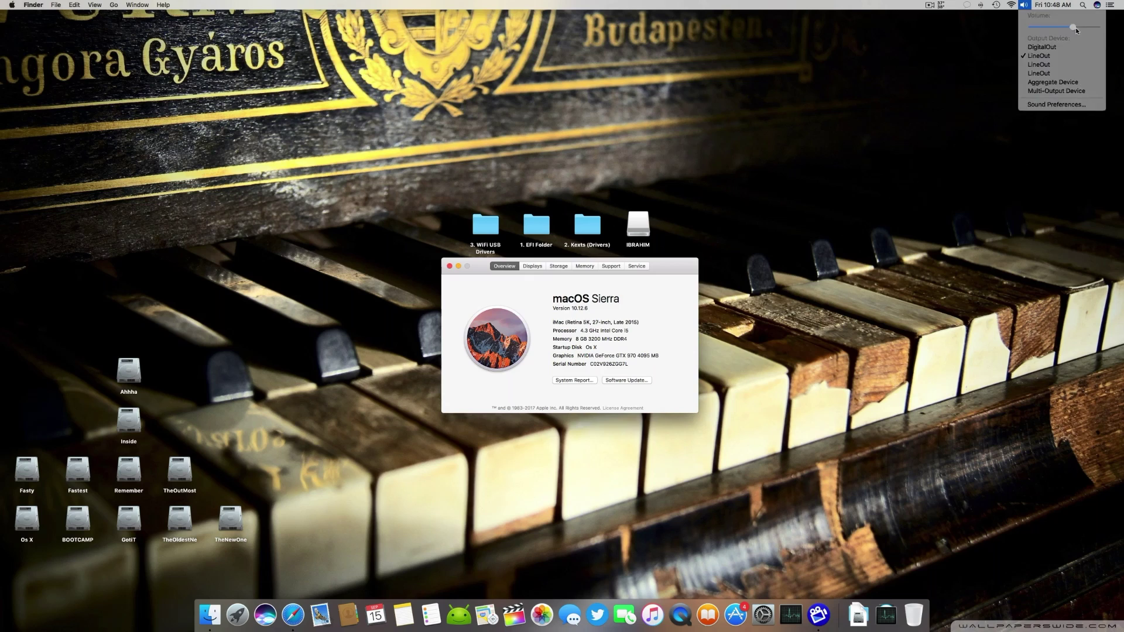
pyautogui.click(1021, 5)
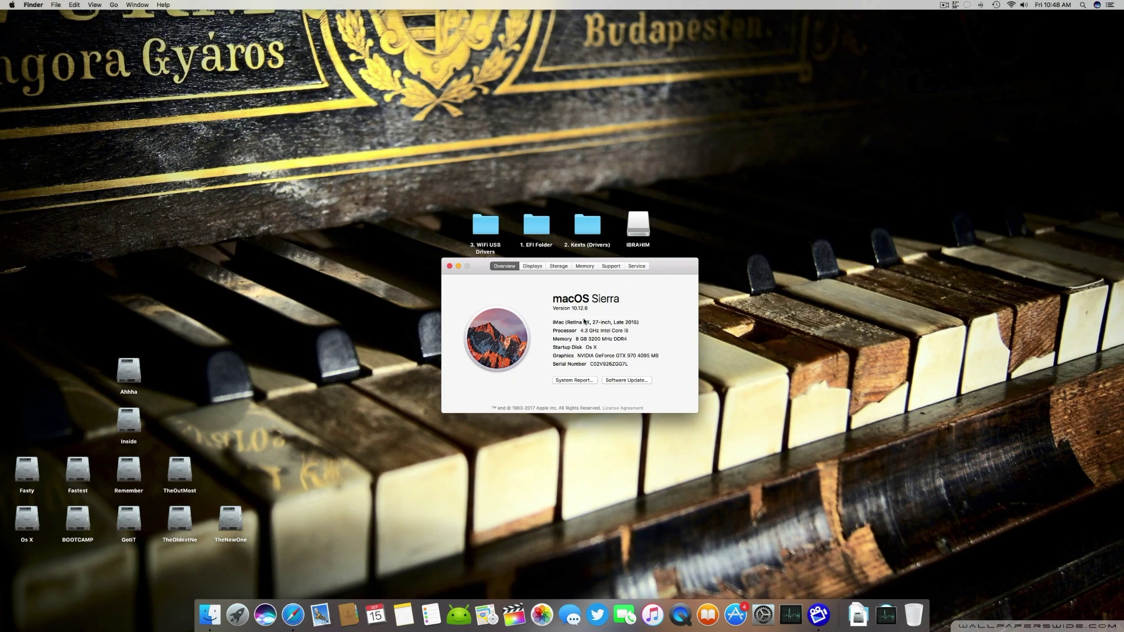
pyautogui.click(582, 385)
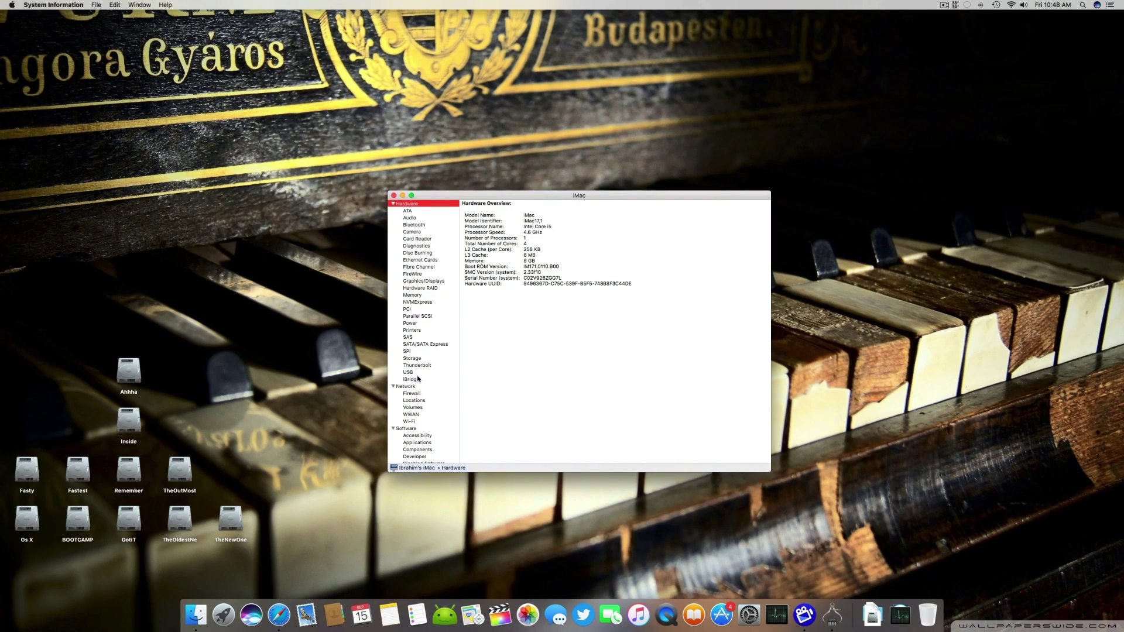
pyautogui.click(420, 372)
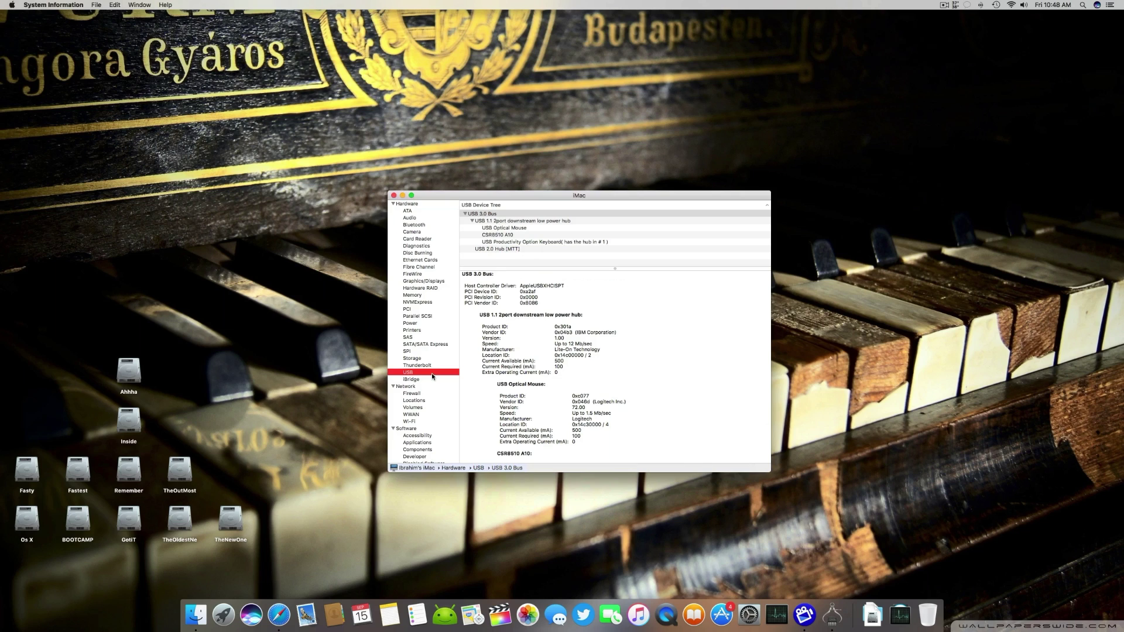
pyautogui.click(425, 359)
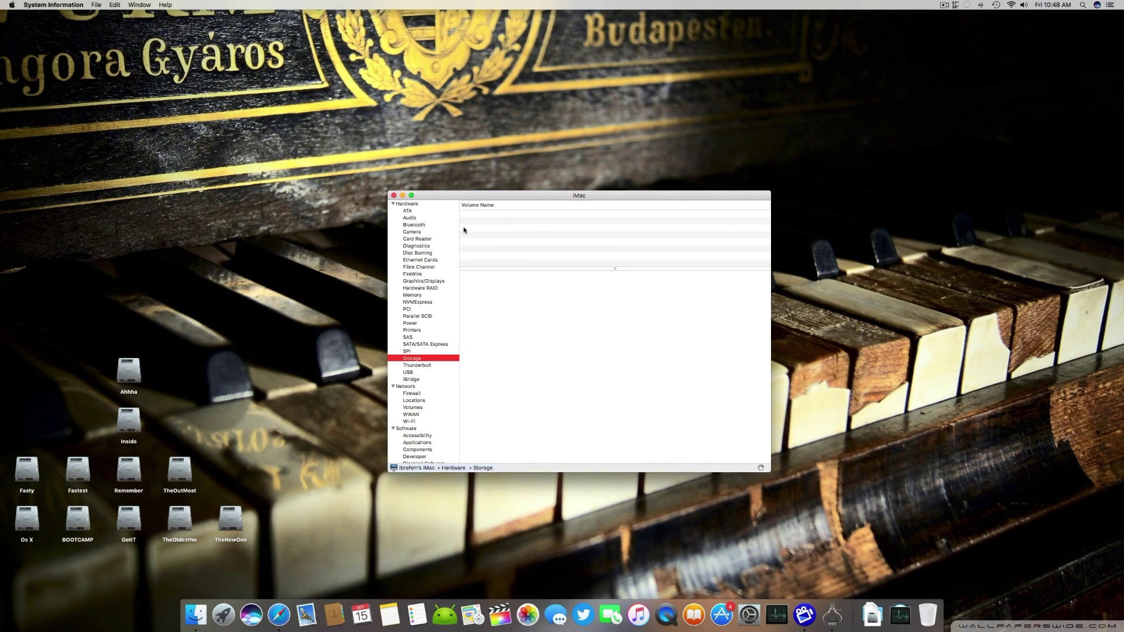
pyautogui.click(439, 282)
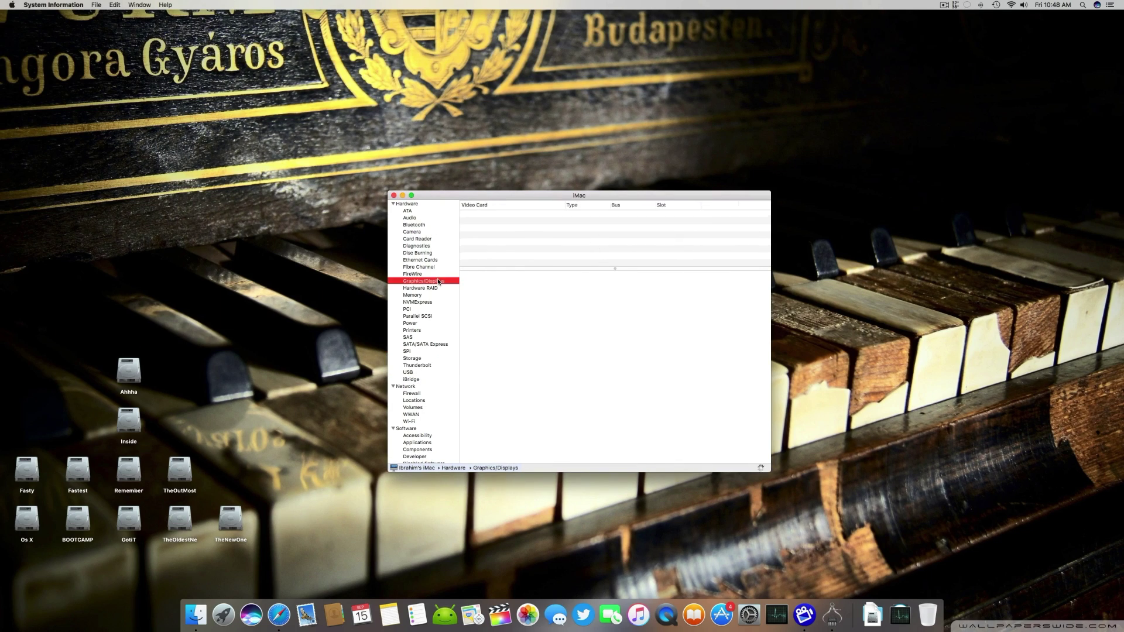
pyautogui.click(393, 195)
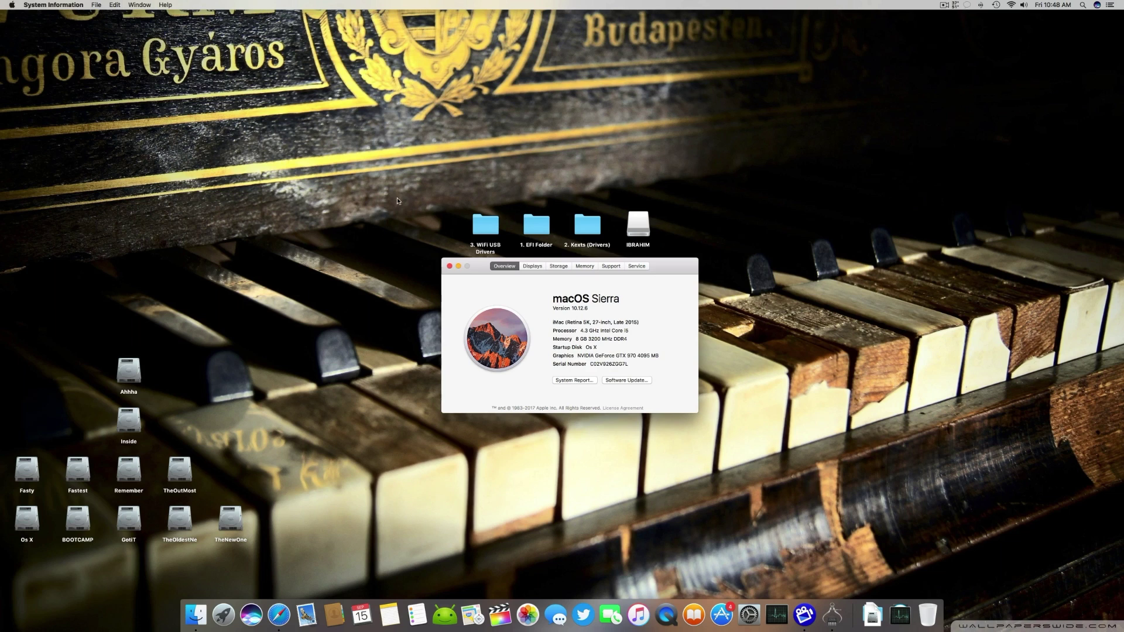
pyautogui.moveTo(477, 270)
pyautogui.mouseDown()
pyautogui.moveTo(451, 107)
pyautogui.moveTo(467, 282)
pyautogui.mouseUp()
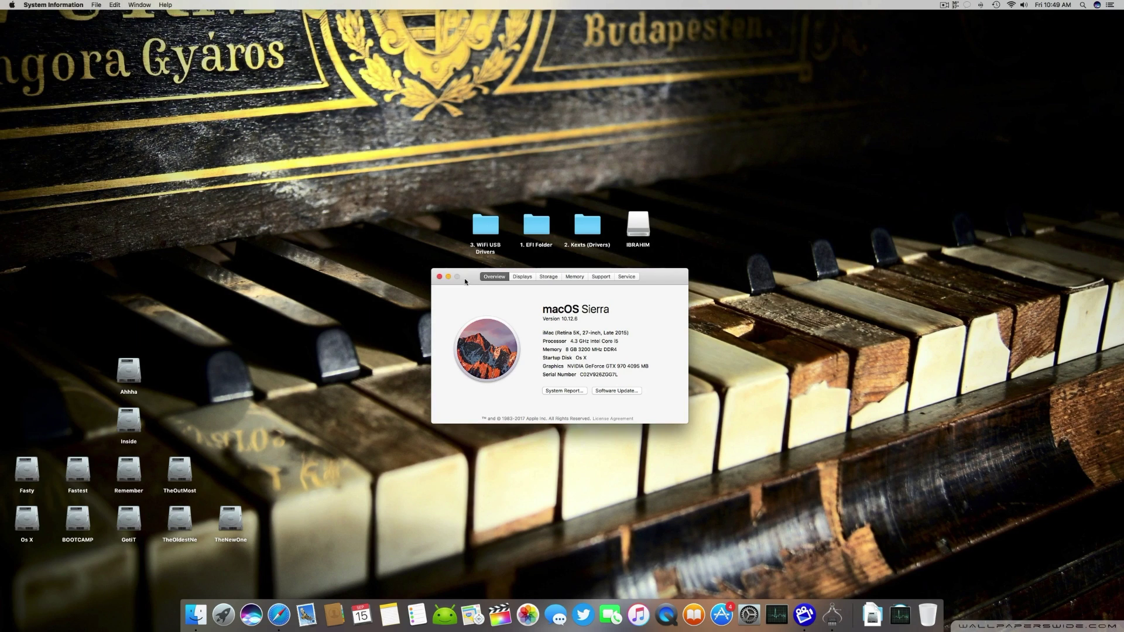
pyautogui.moveTo(464, 280)
pyautogui.mouseDown()
pyautogui.moveTo(464, 260)
pyautogui.moveTo(473, 279)
pyautogui.mouseUp()
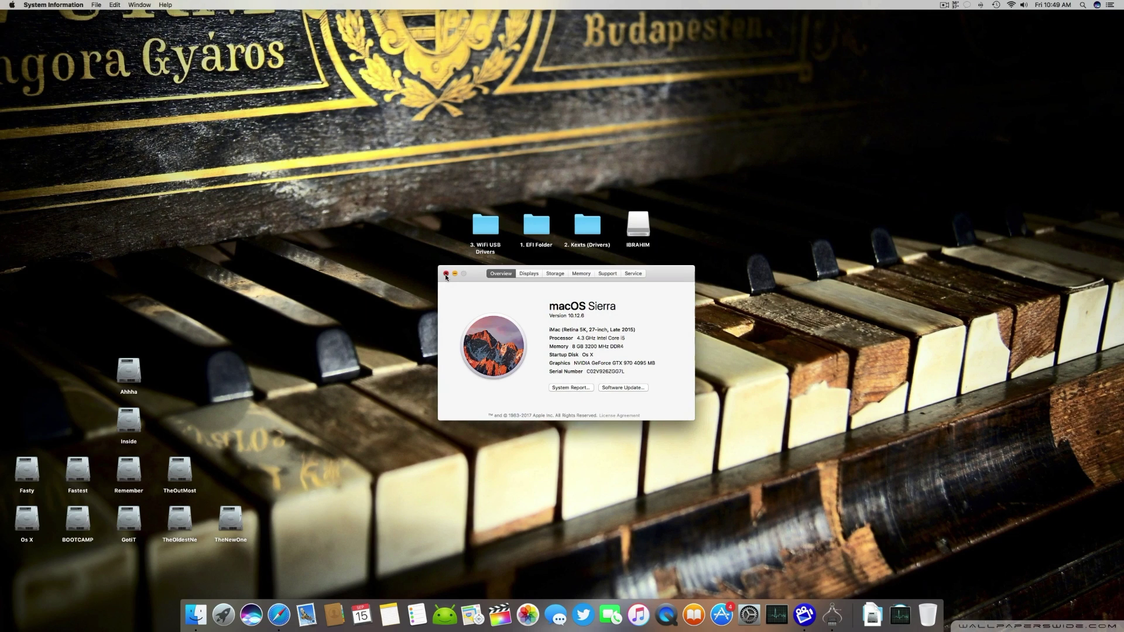
# Close About This Mac, review XHCI-200-series-injector.kext in 2. Kexts (Drivers), then close that folder
pyautogui.click(445, 273)
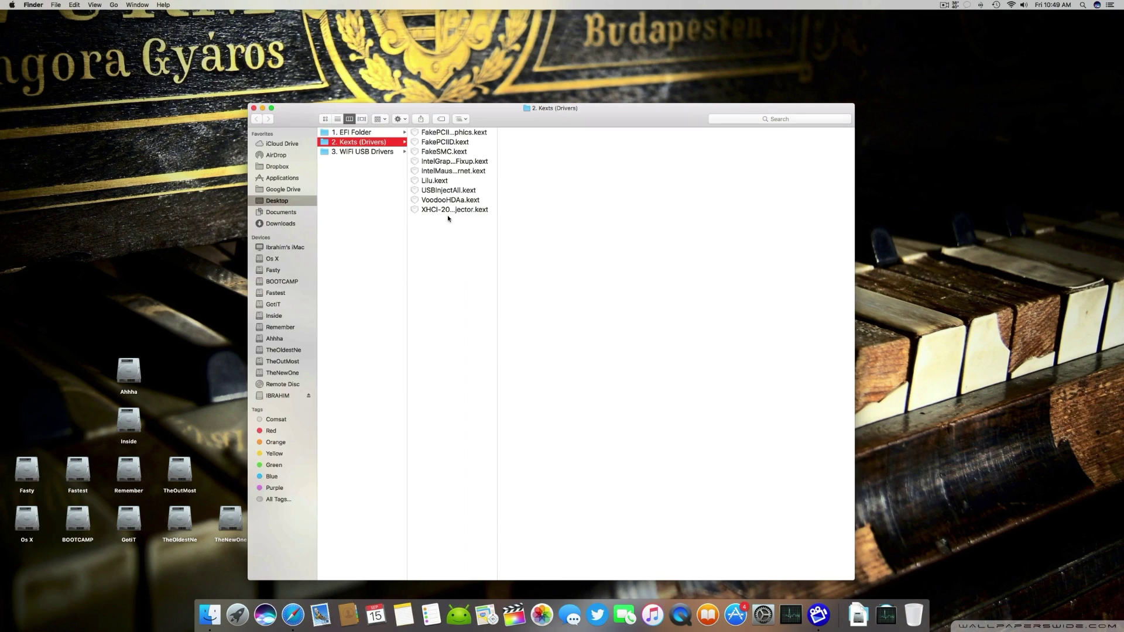
pyautogui.click(443, 212)
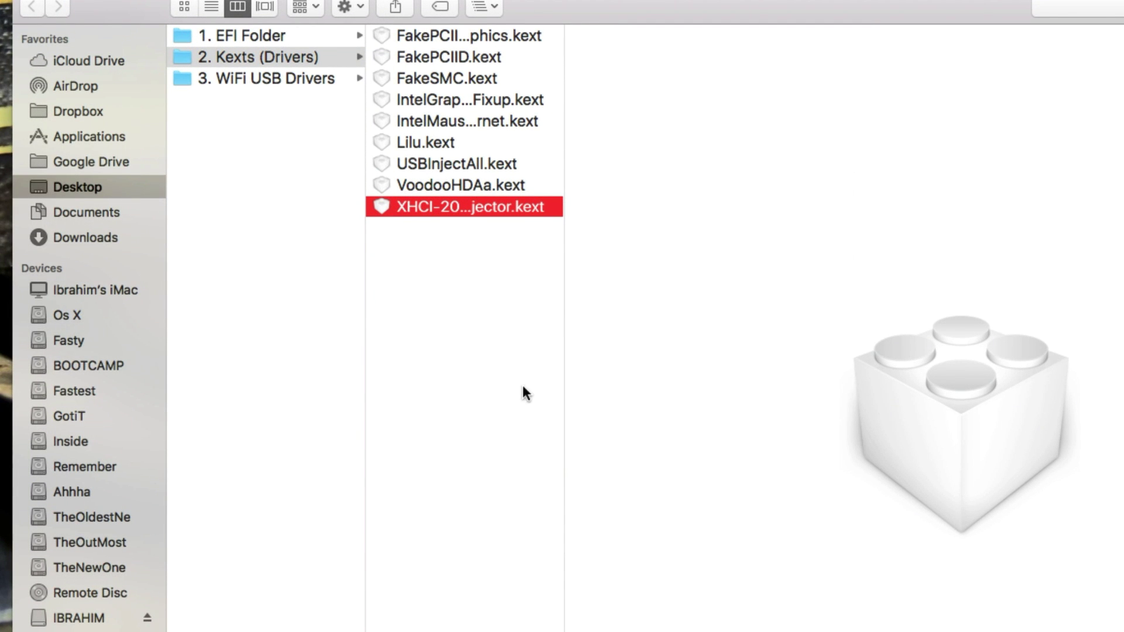
pyautogui.scroll(-2, 529, 382)
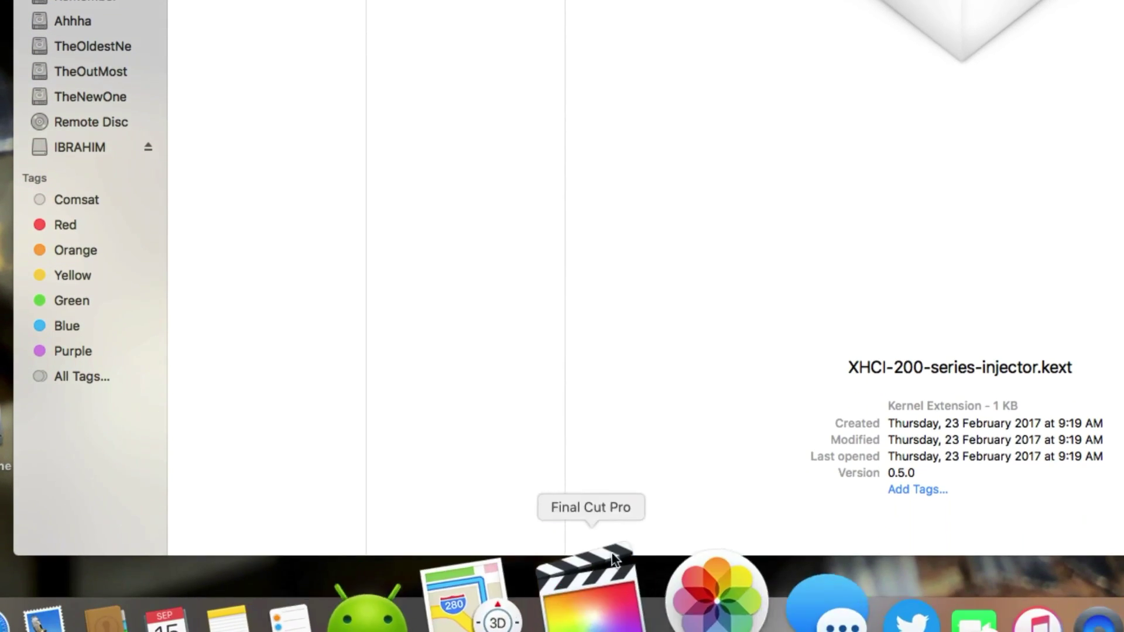
pyautogui.moveTo(564, 547); pyautogui.dragTo(760, 554)
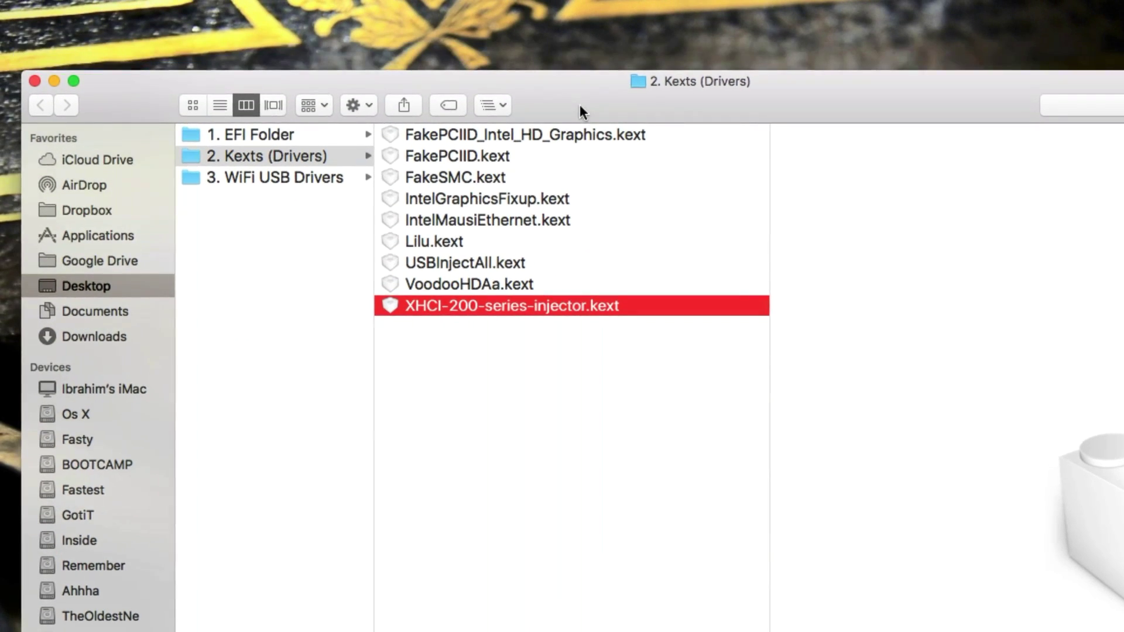
pyautogui.click(35, 83)
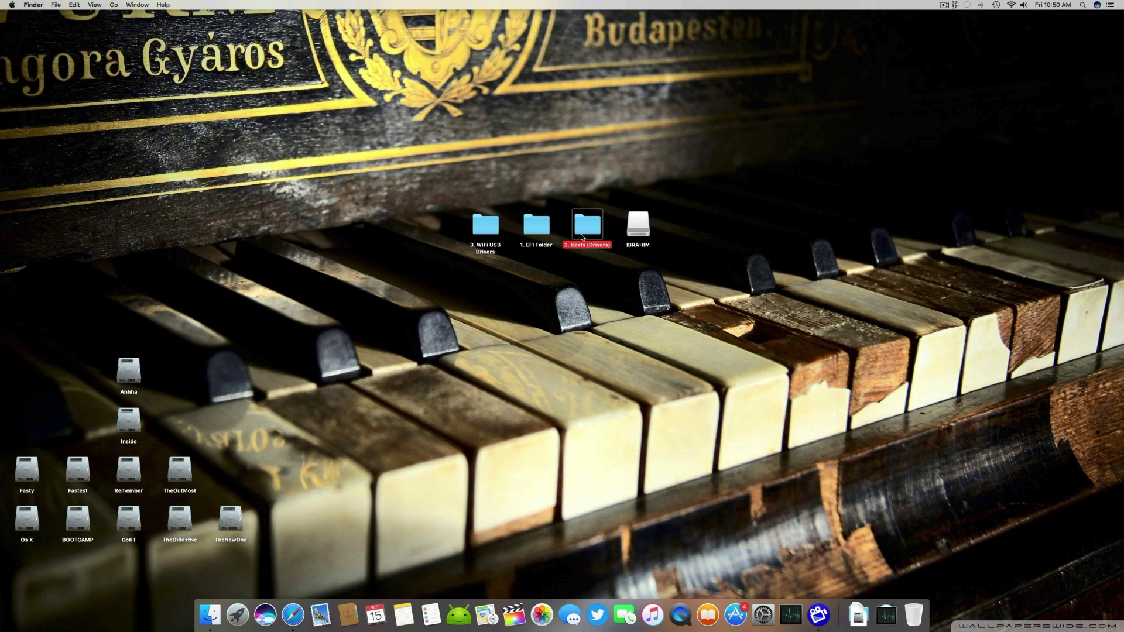
# Launch Clover Configurator via Spotlight and mount the disk0s1 EFI partition
pyautogui.press('super+space')
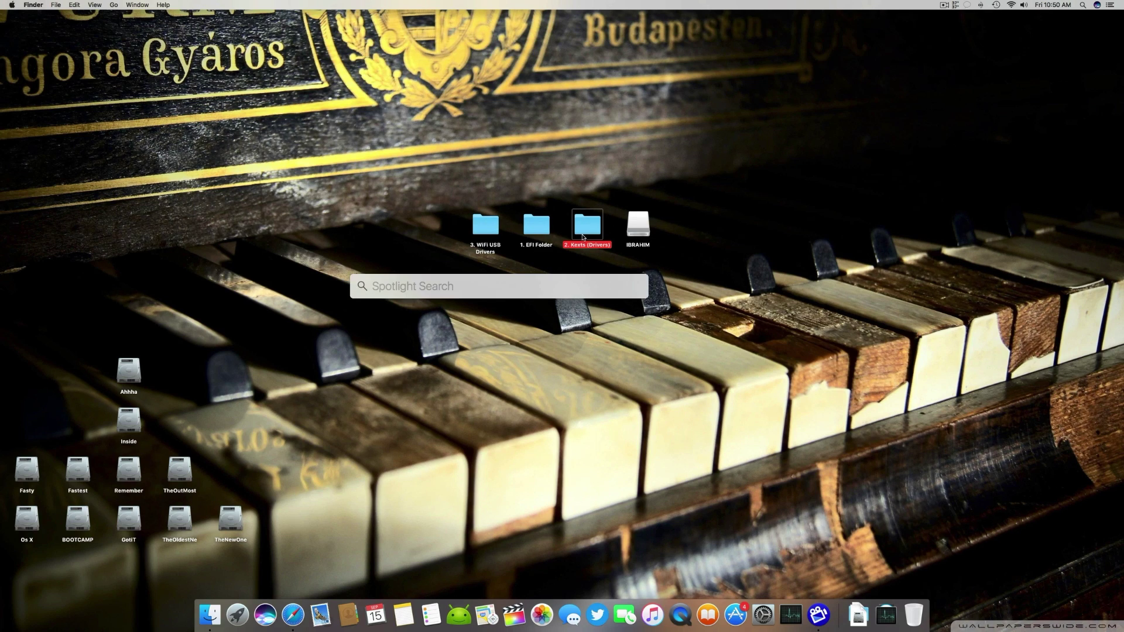
pyautogui.write('clover Configurator')
pyautogui.press('Return')
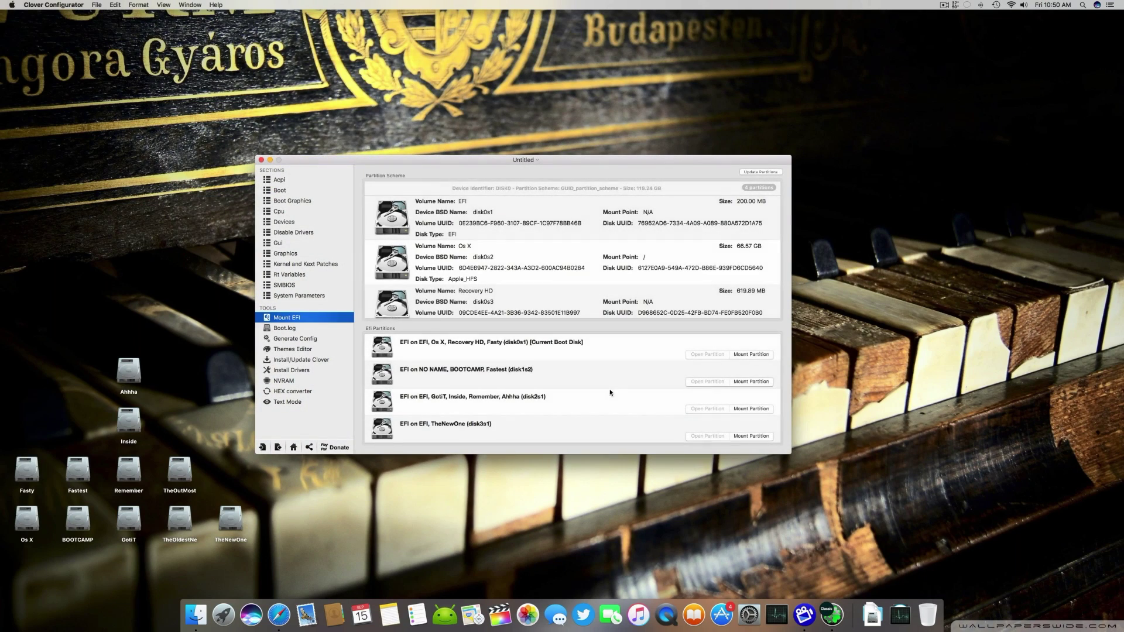
pyautogui.click(743, 353)
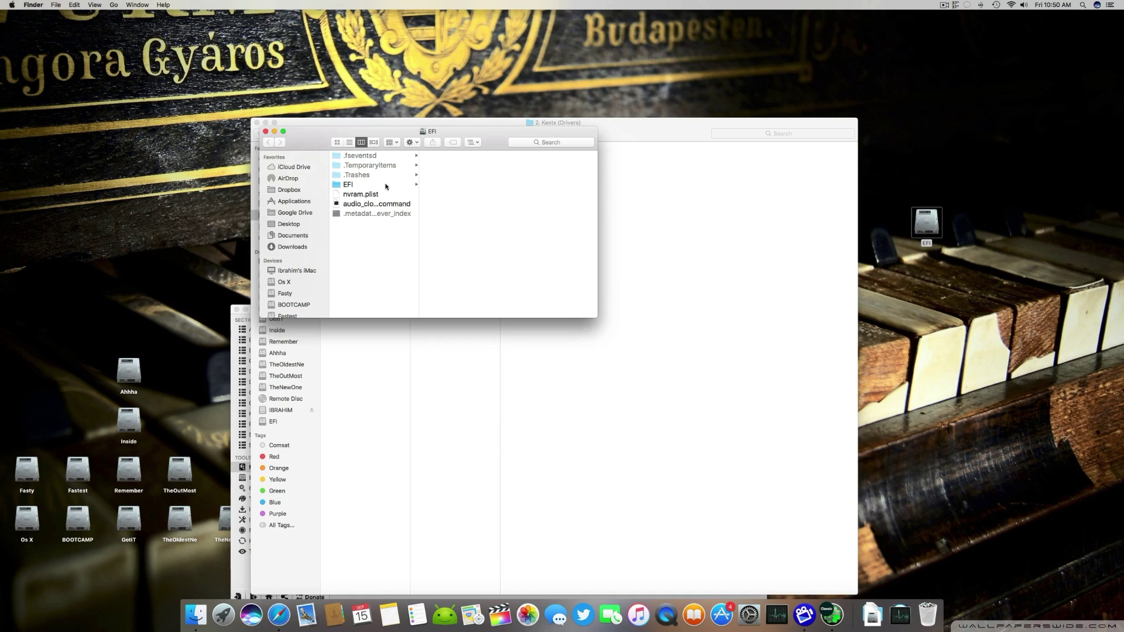
# Browse the mounted partition to EFI/CLOVER/kexts/Other
pyautogui.click(380, 182)
pyautogui.click(444, 174)
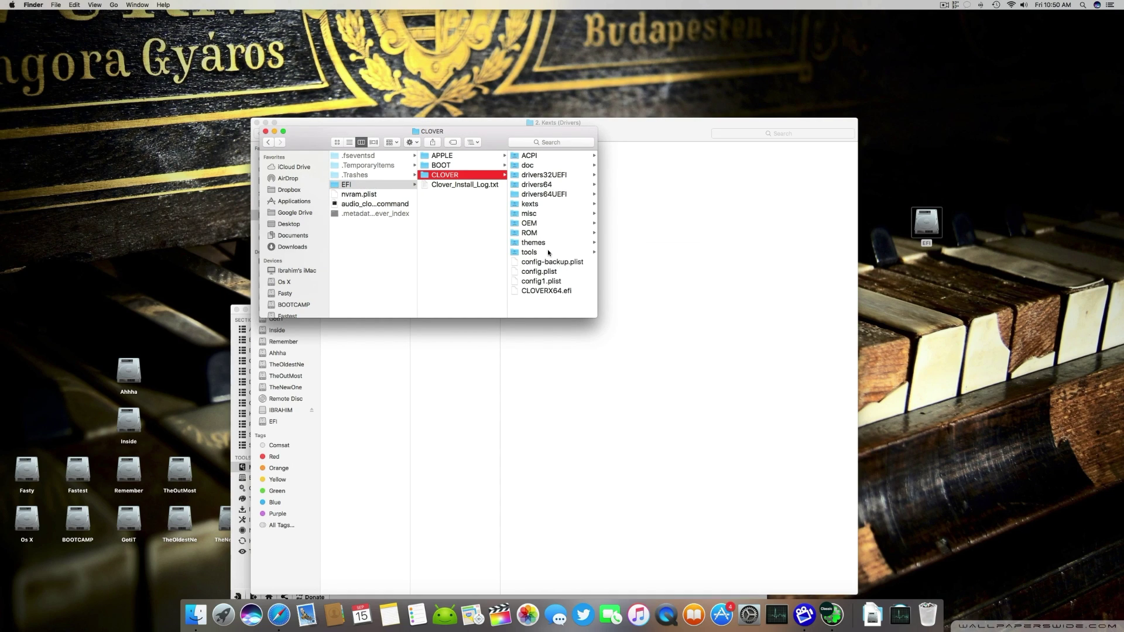
pyautogui.click(550, 206)
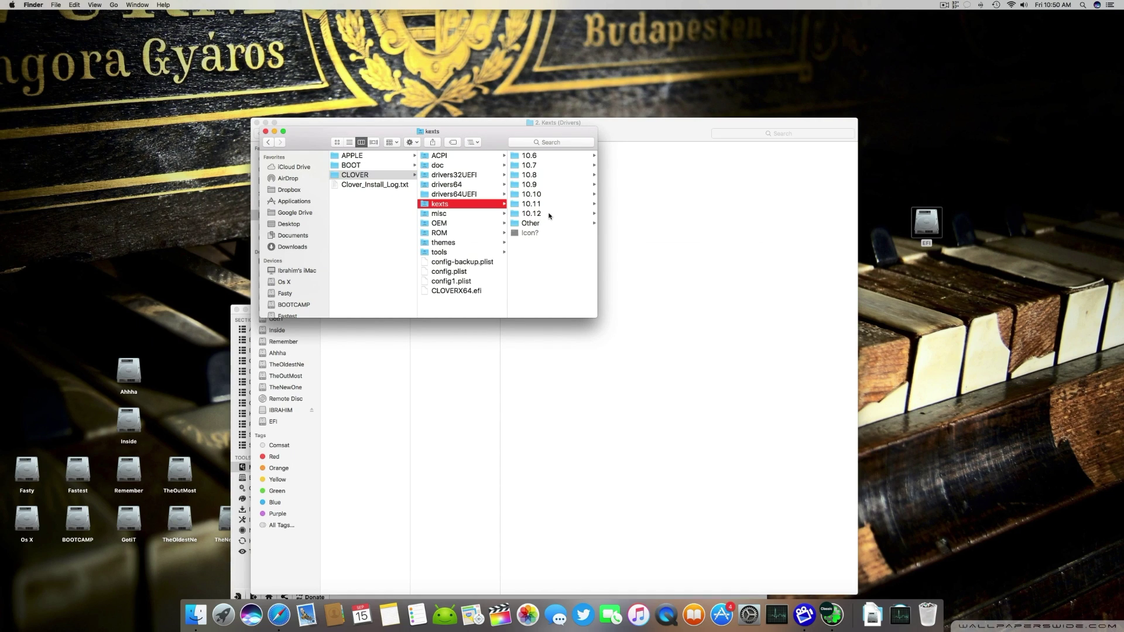
pyautogui.click(530, 223)
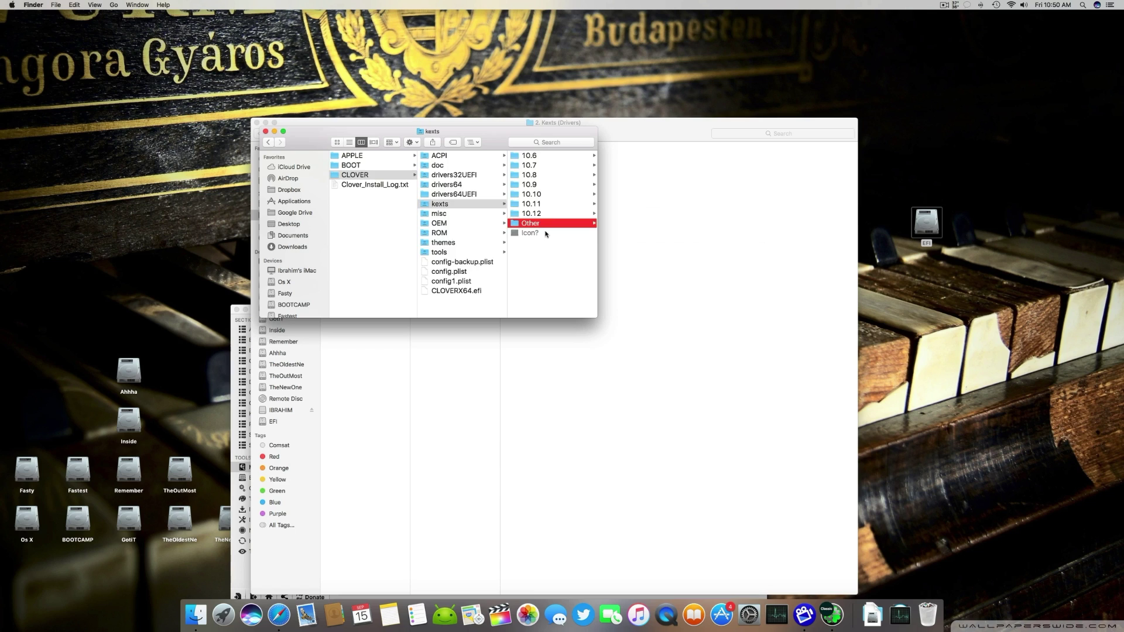
pyautogui.moveTo(510, 133); pyautogui.dragTo(571, 265)
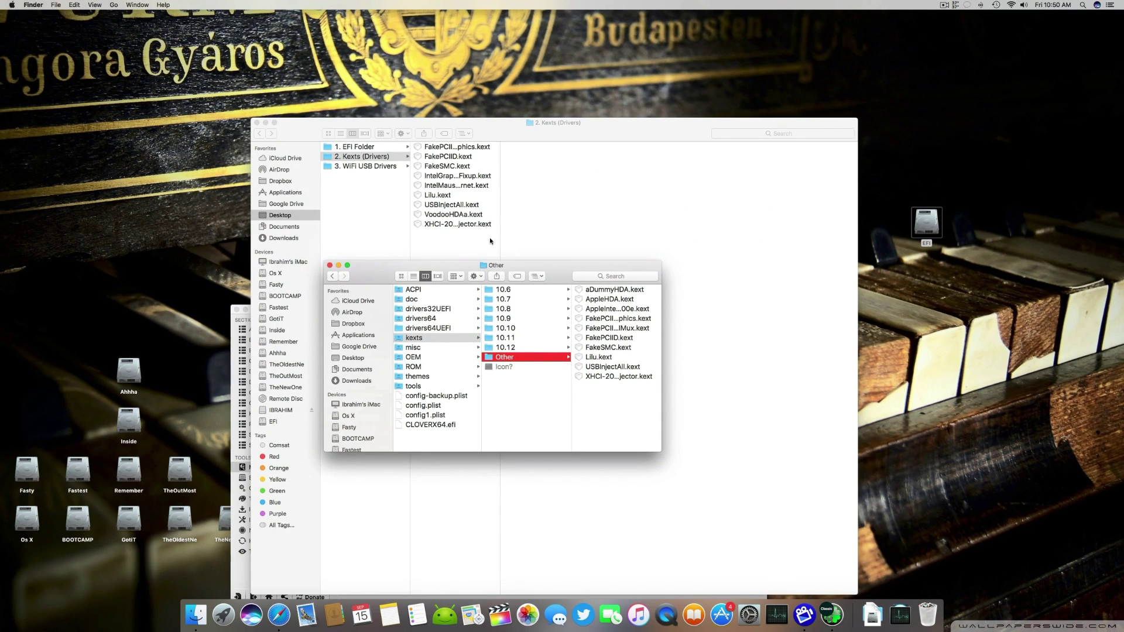
# Copy USBInjectAll.kext and XHCI-200-series-injector.kext into Other, replacing the existing copies
pyautogui.keyDown('super'); pyautogui.click(443, 226); pyautogui.keyUp('super')
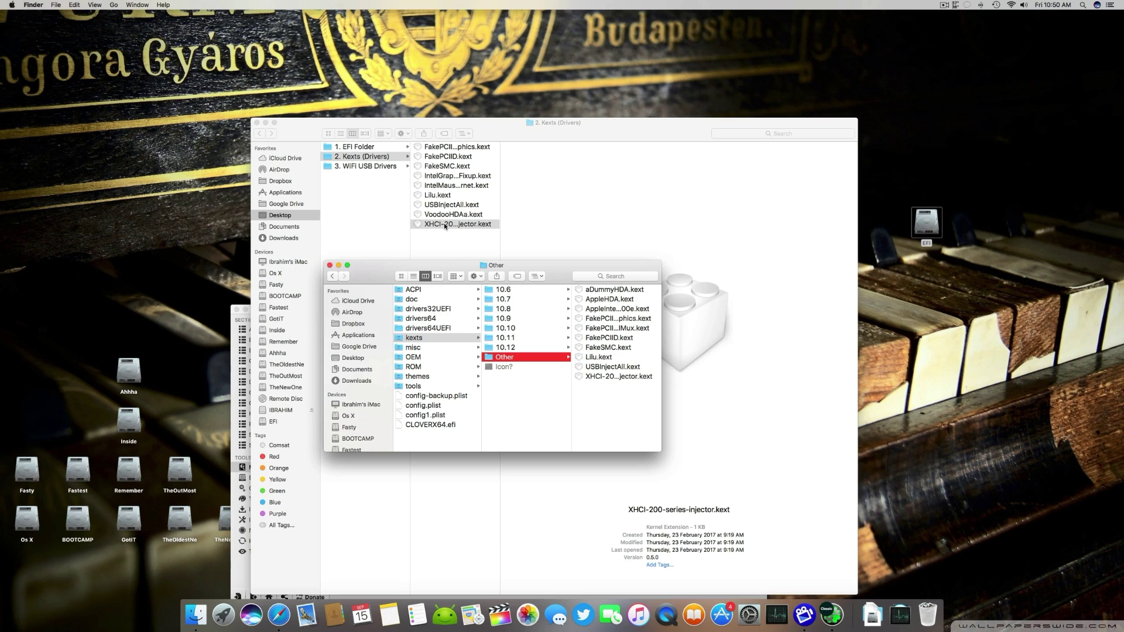
pyautogui.keyDown('super'); pyautogui.click(444, 203); pyautogui.keyUp('super')
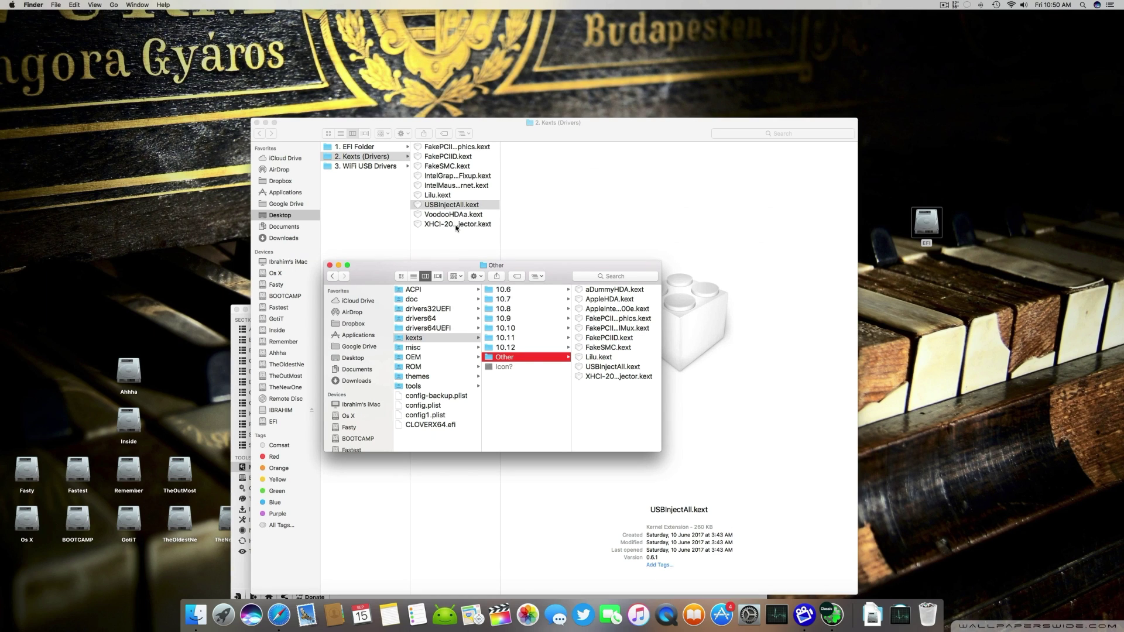
pyautogui.rightClick(444, 227)
pyautogui.keyDown('super'); pyautogui.click(444, 226); pyautogui.keyUp('super')
pyautogui.moveTo(617, 127); pyautogui.dragTo(1095, 218)
pyautogui.moveTo(931, 304); pyautogui.dragTo(620, 400)
pyautogui.click(470, 405)
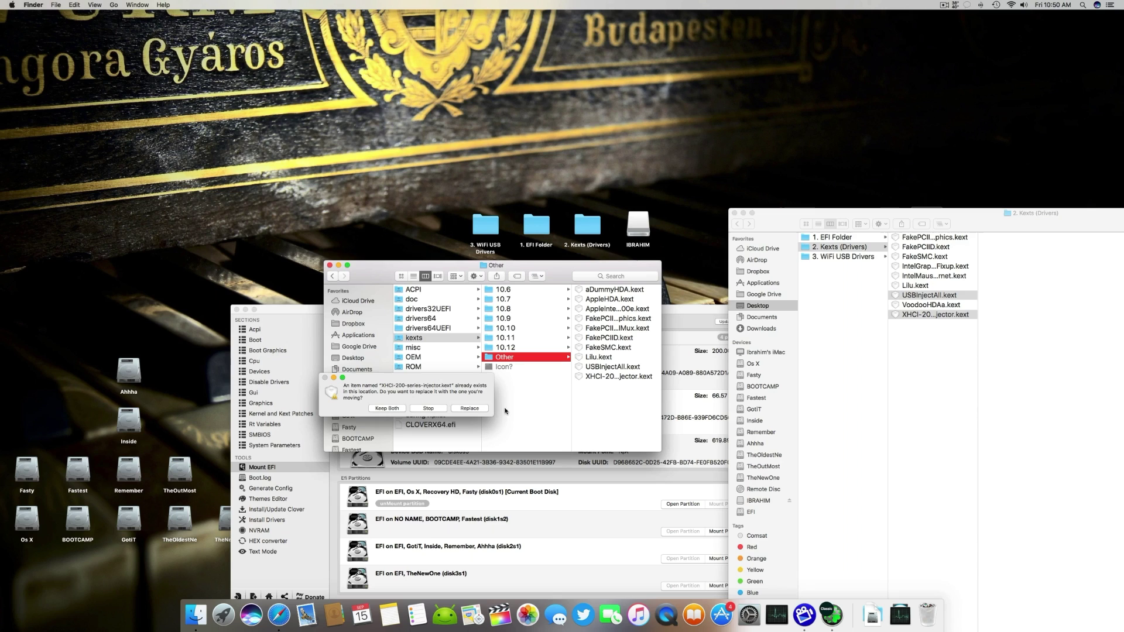
pyautogui.moveTo(937, 314); pyautogui.dragTo(515, 353)
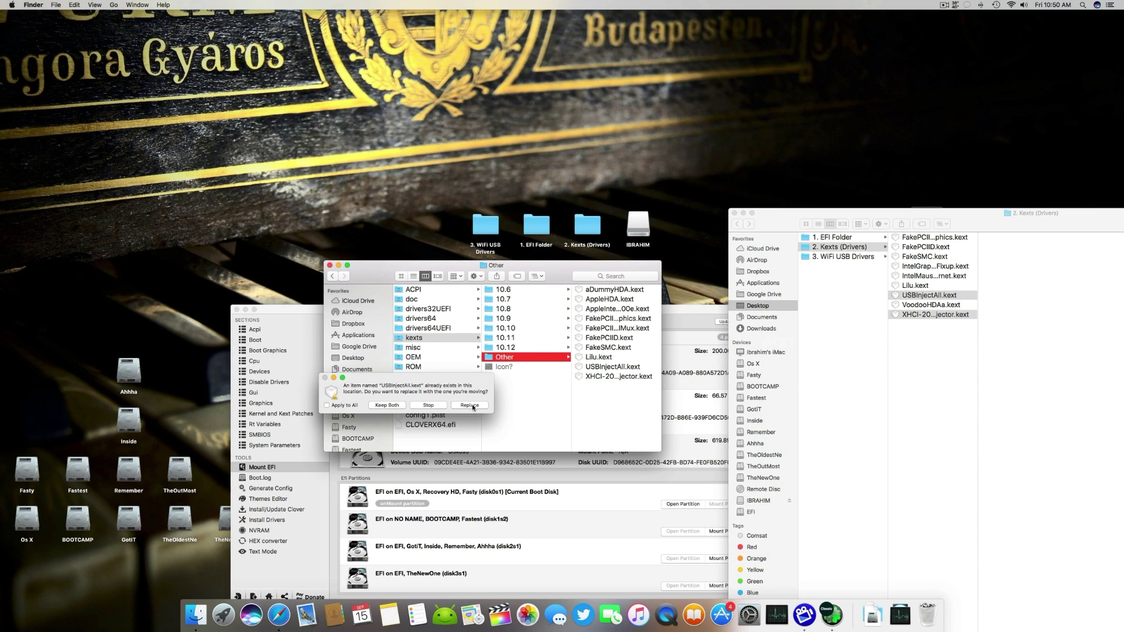
pyautogui.click(472, 407)
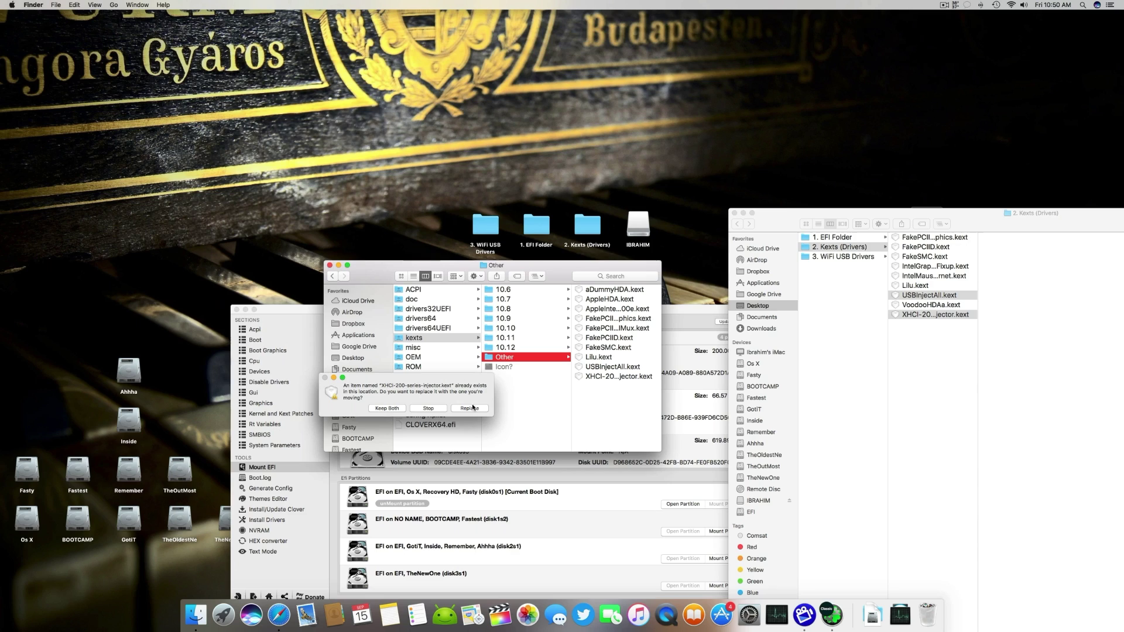
pyautogui.click(472, 408)
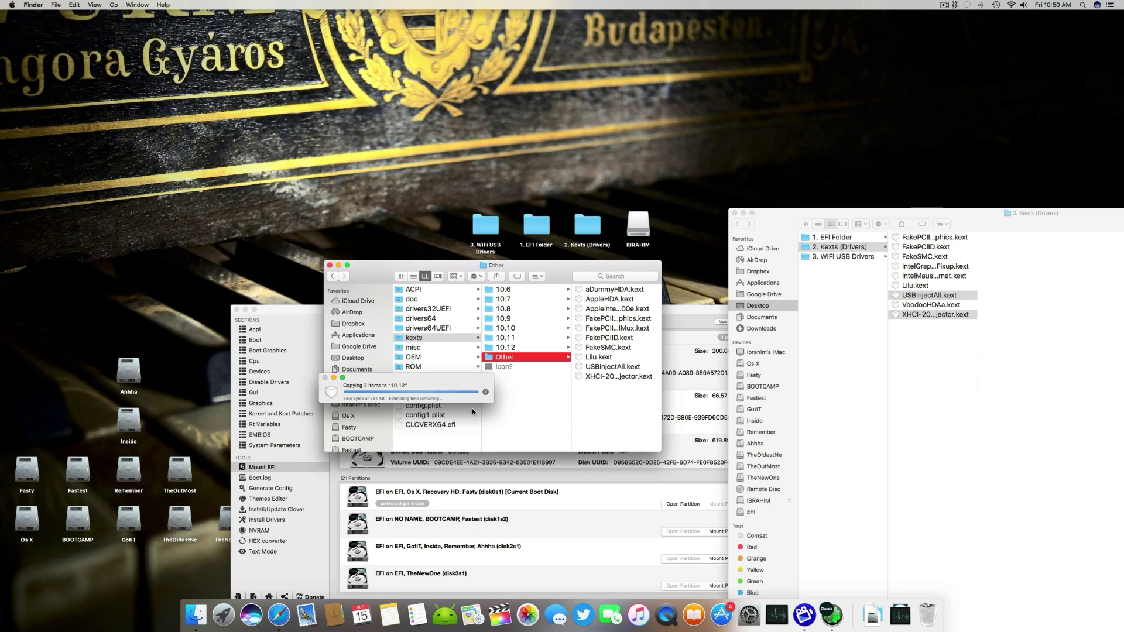
# Check the kexts in the 10.12 folder, then close both Finder windows
pyautogui.click(527, 347)
pyautogui.click(527, 357)
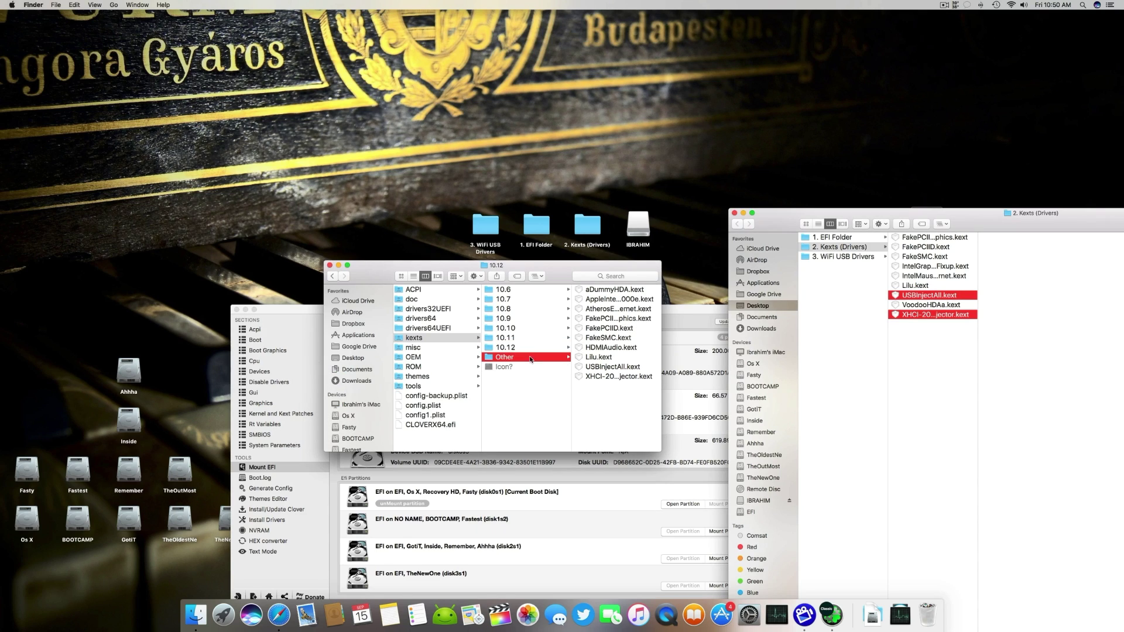
pyautogui.click(527, 348)
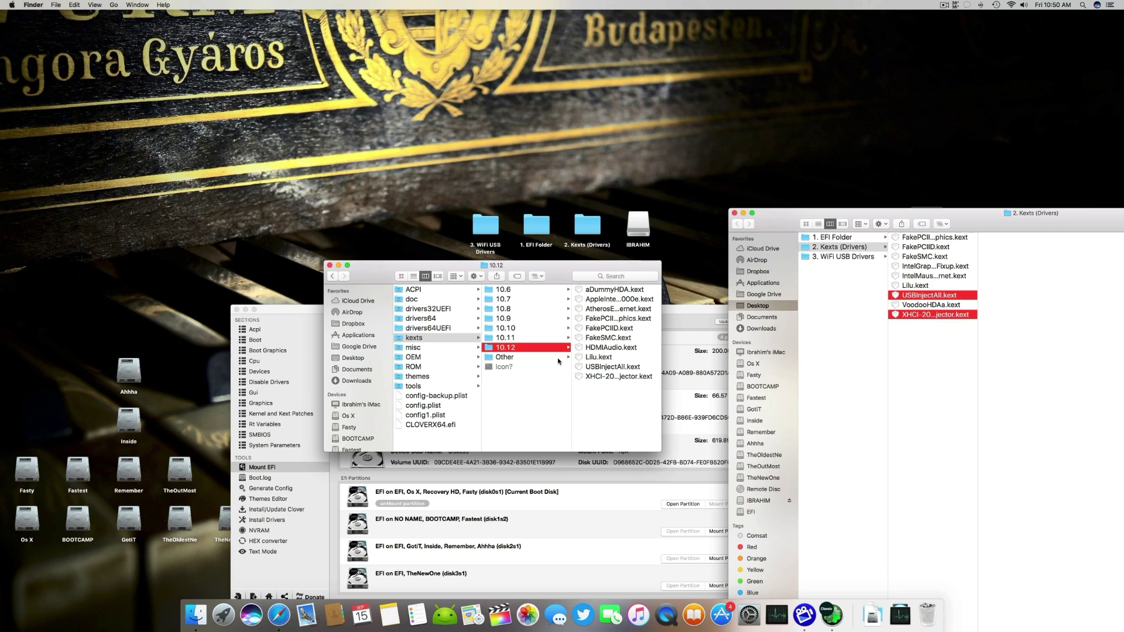
pyautogui.click(922, 355)
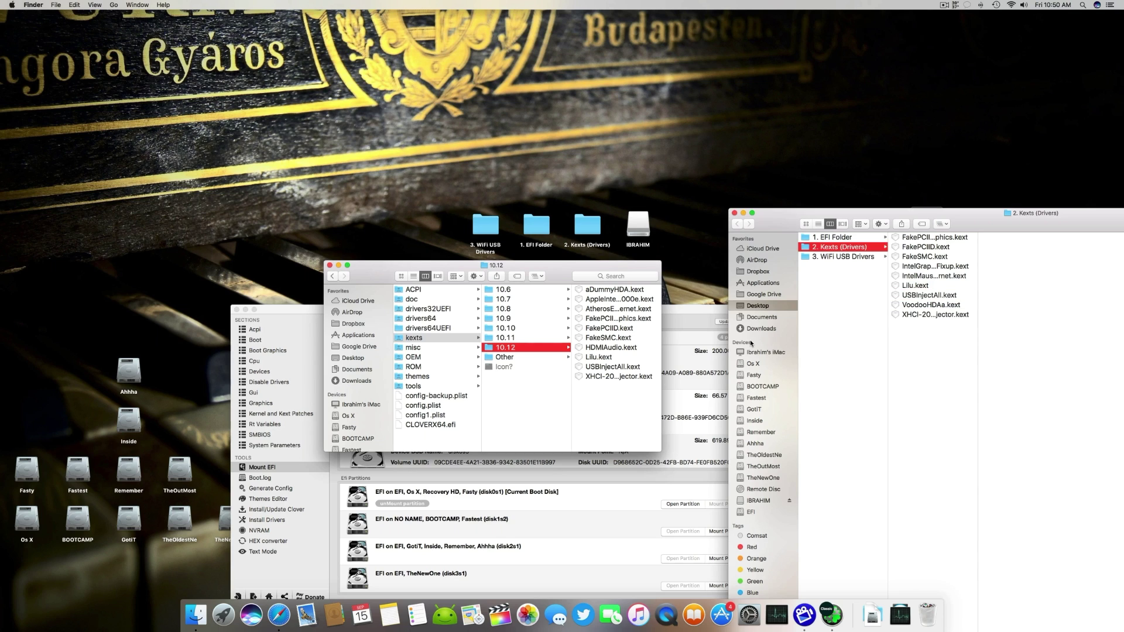
pyautogui.click(330, 266)
pyautogui.press('cmd+w')
# Open the mounted EFI's config.plist in Clover Configurator
pyautogui.click(434, 498)
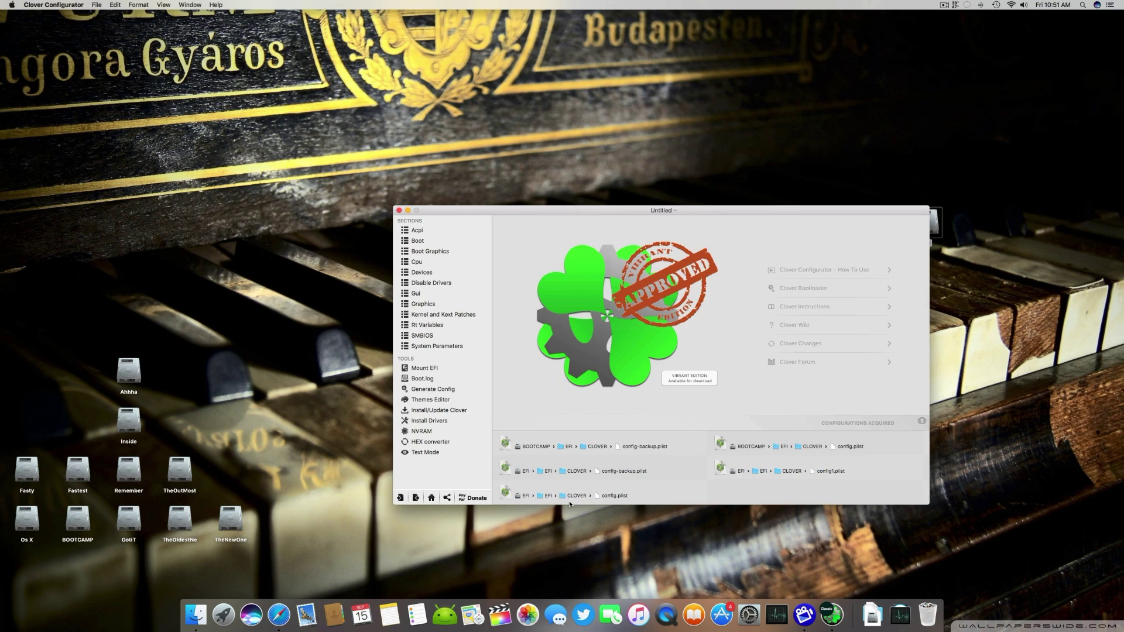
pyautogui.doubleClick(617, 499)
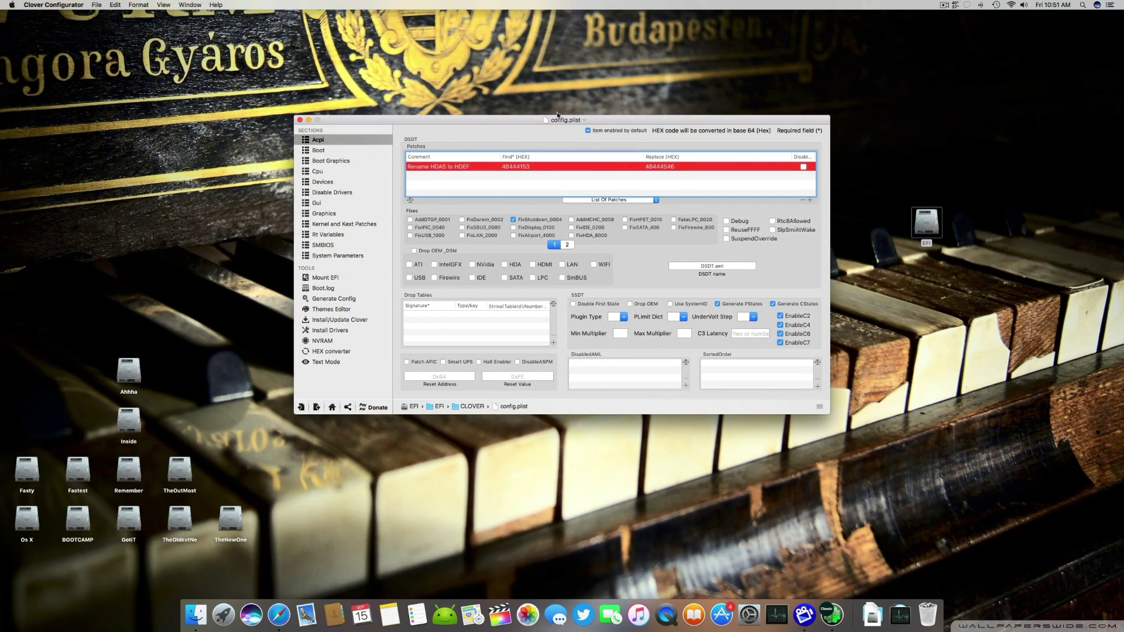
pyautogui.moveTo(532, 123); pyautogui.dragTo(601, 157)
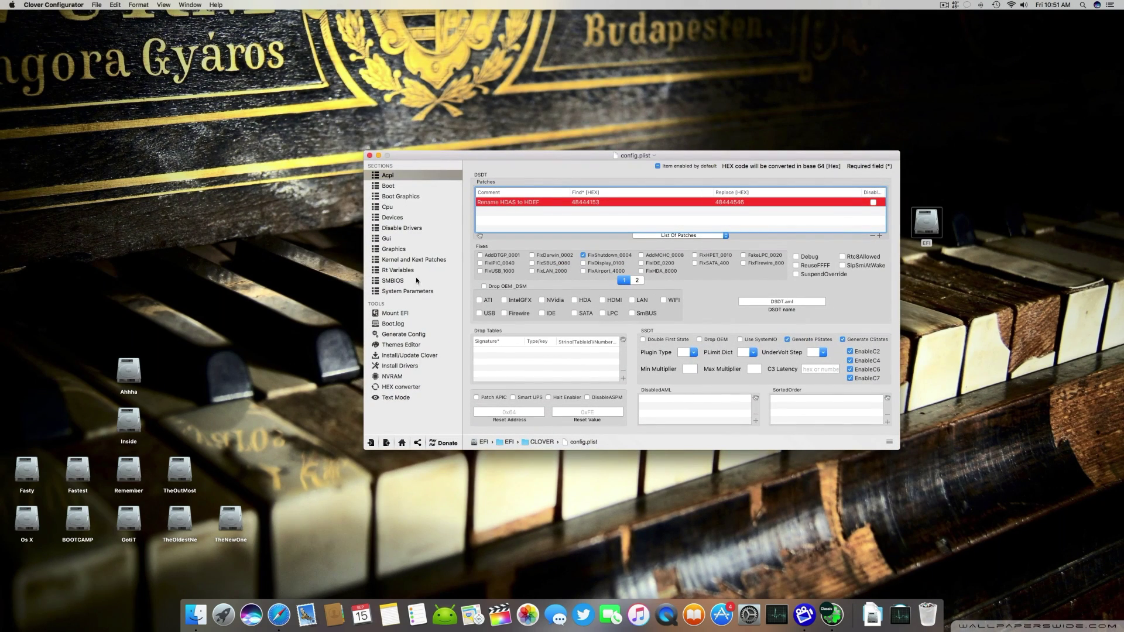
# Show the KextsToPatch entry raising the 200-series XHCI port limit from 15 to 30, then Spotlight-search 'multi'
pyautogui.click(413, 259)
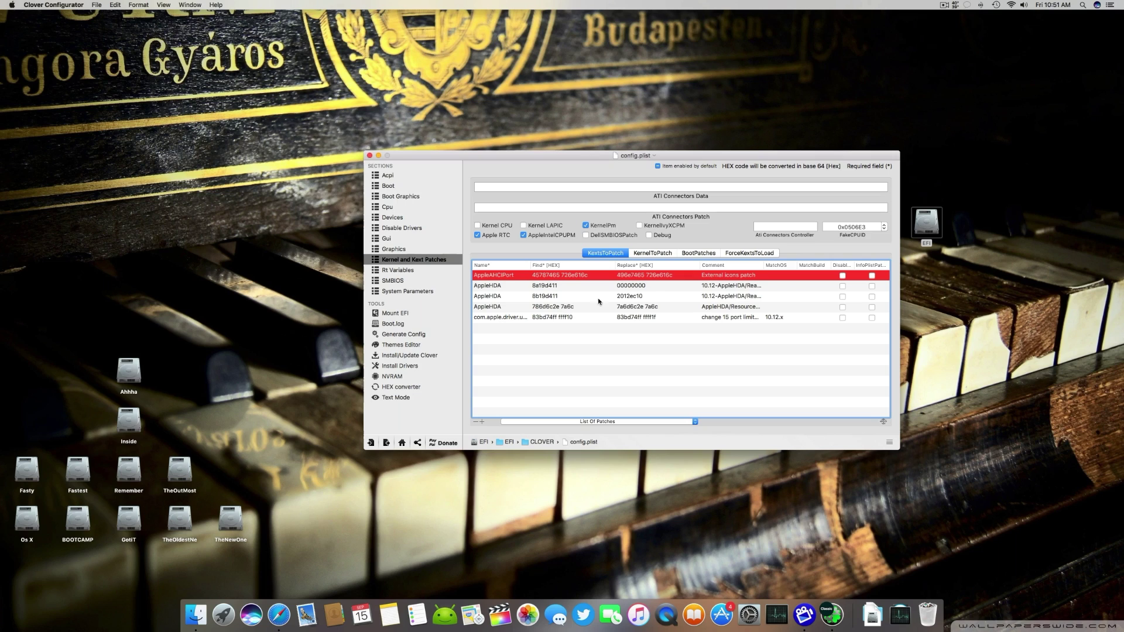
pyautogui.moveTo(616, 265)
pyautogui.mouseDown()
pyautogui.moveTo(638, 266)
pyautogui.moveTo(623, 266)
pyautogui.mouseUp()
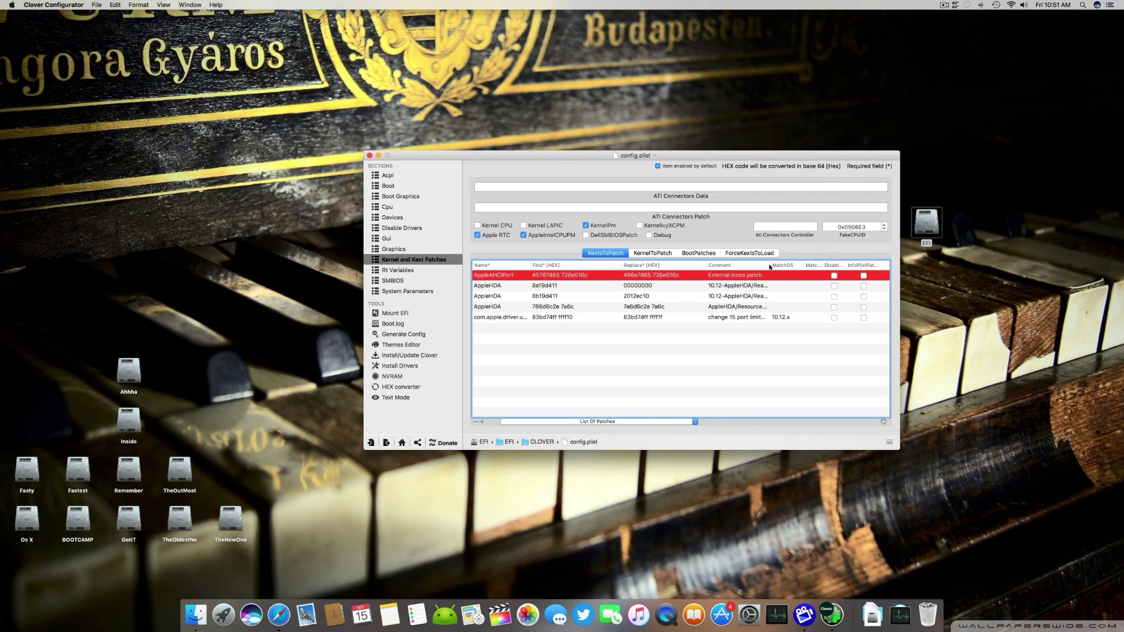
pyautogui.moveTo(769, 267); pyautogui.dragTo(858, 267)
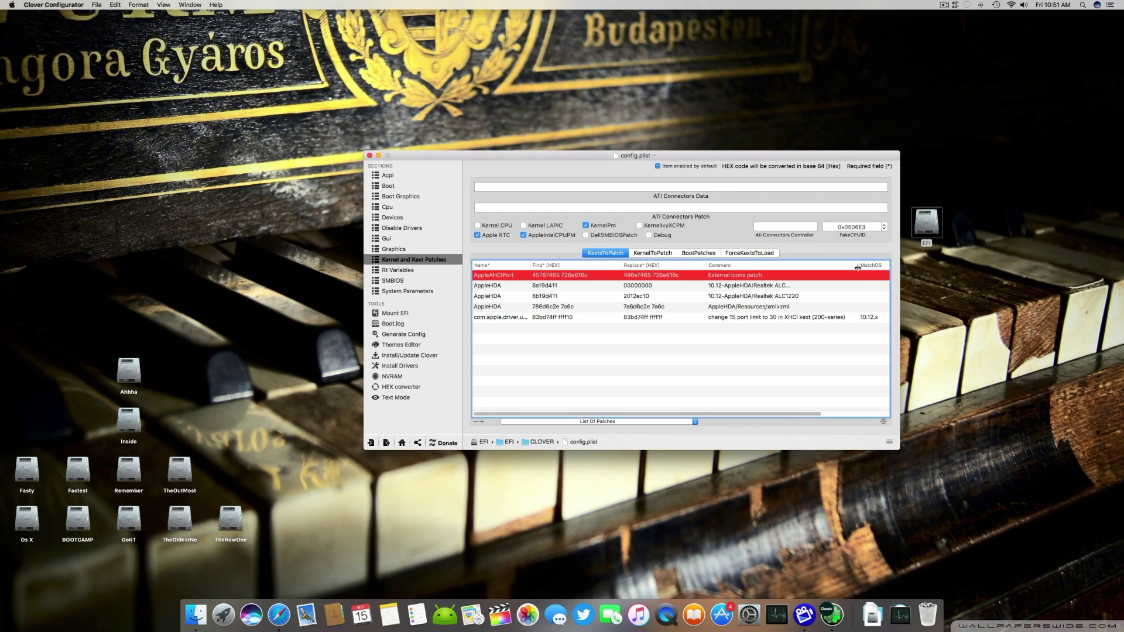
pyautogui.click(785, 319)
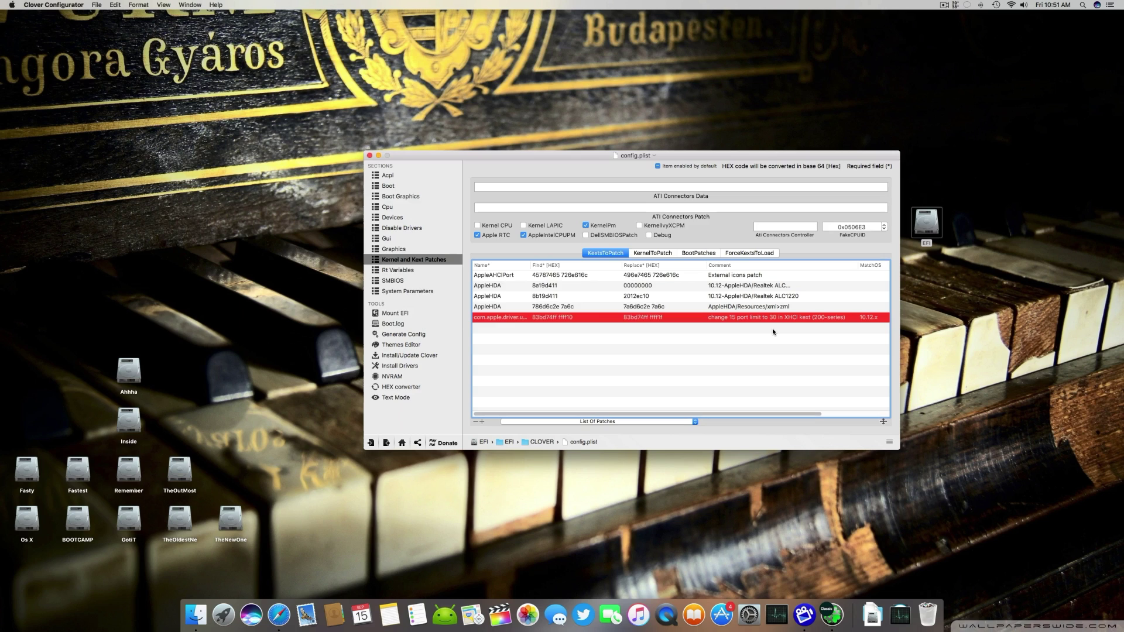
pyautogui.press('super+space')
pyautogui.write('multi')
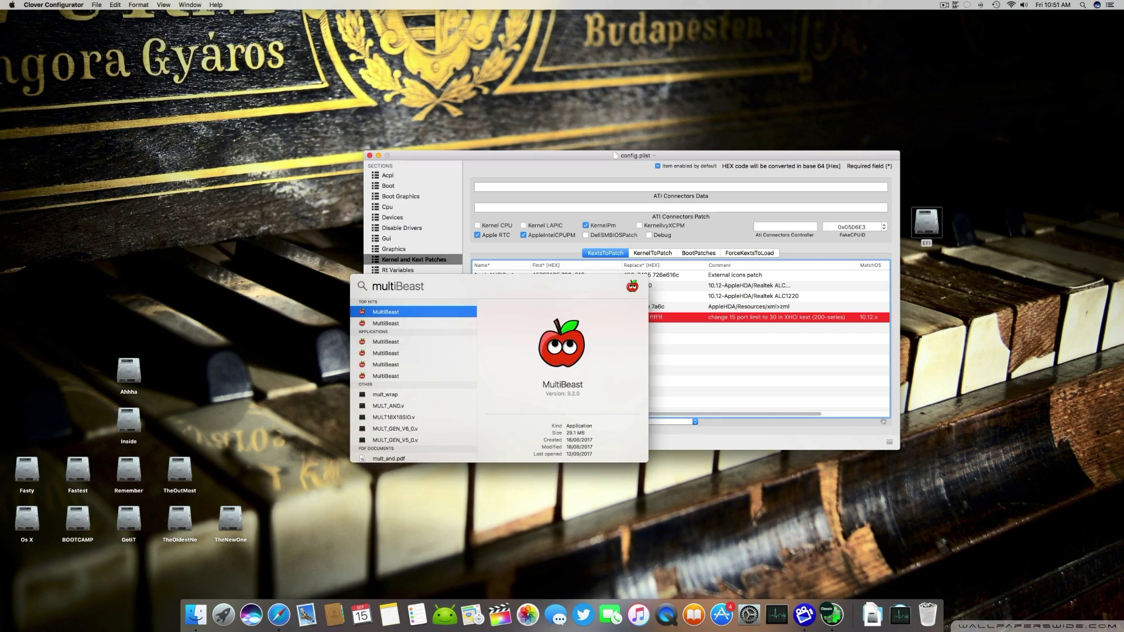
# Launch MultiBeast and tick Increase Max Port Limit 200 Series under USB drivers
pyautogui.press('Down')
pyautogui.press('Return')
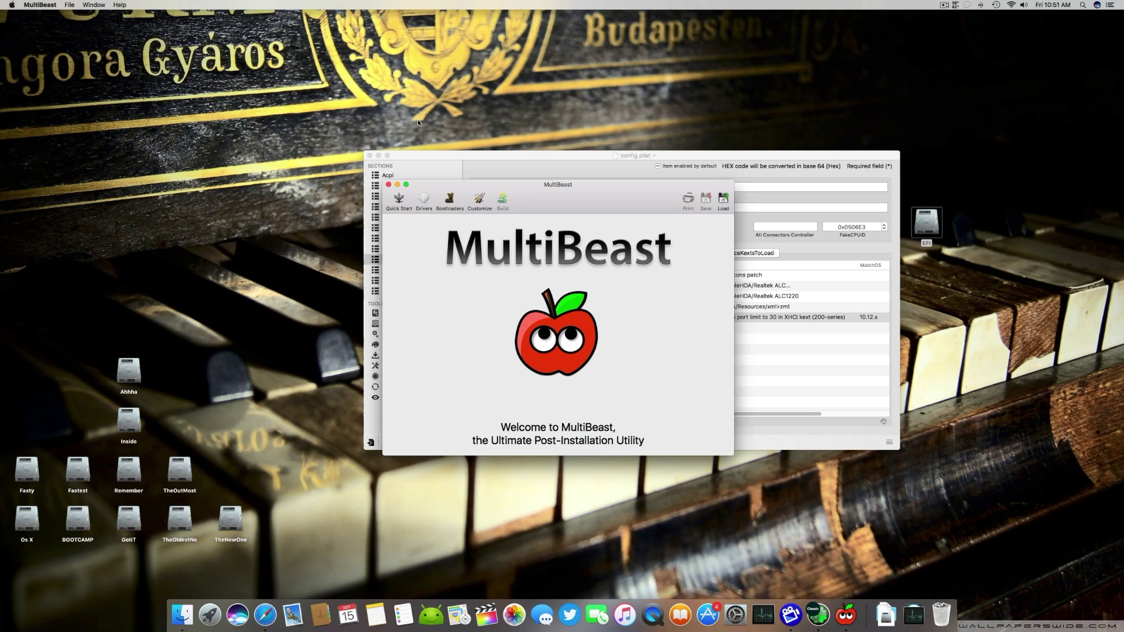
pyautogui.press('Down')
pyautogui.press('Down')
pyautogui.press('Down')
pyautogui.press('Down')
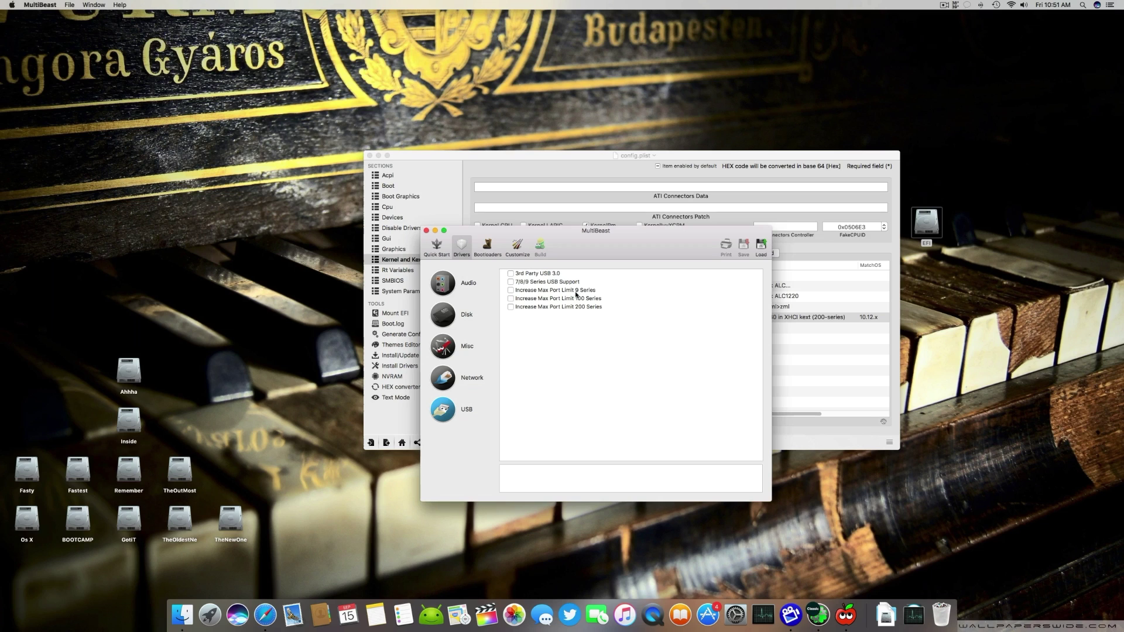
pyautogui.moveTo(606, 247); pyautogui.dragTo(291, 264)
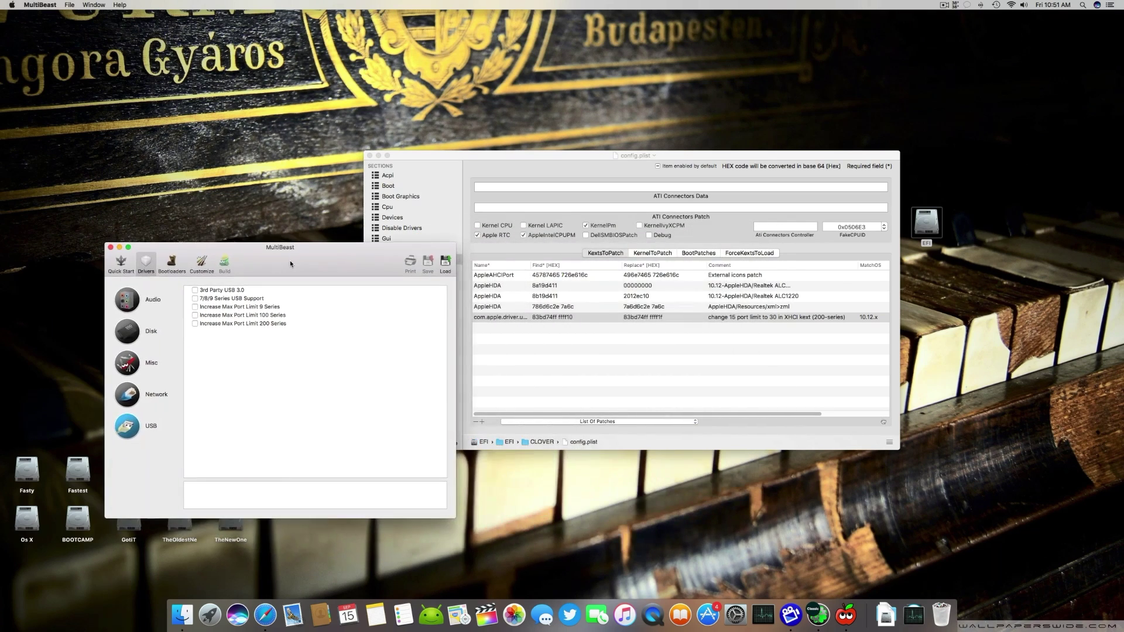
pyautogui.click(195, 315)
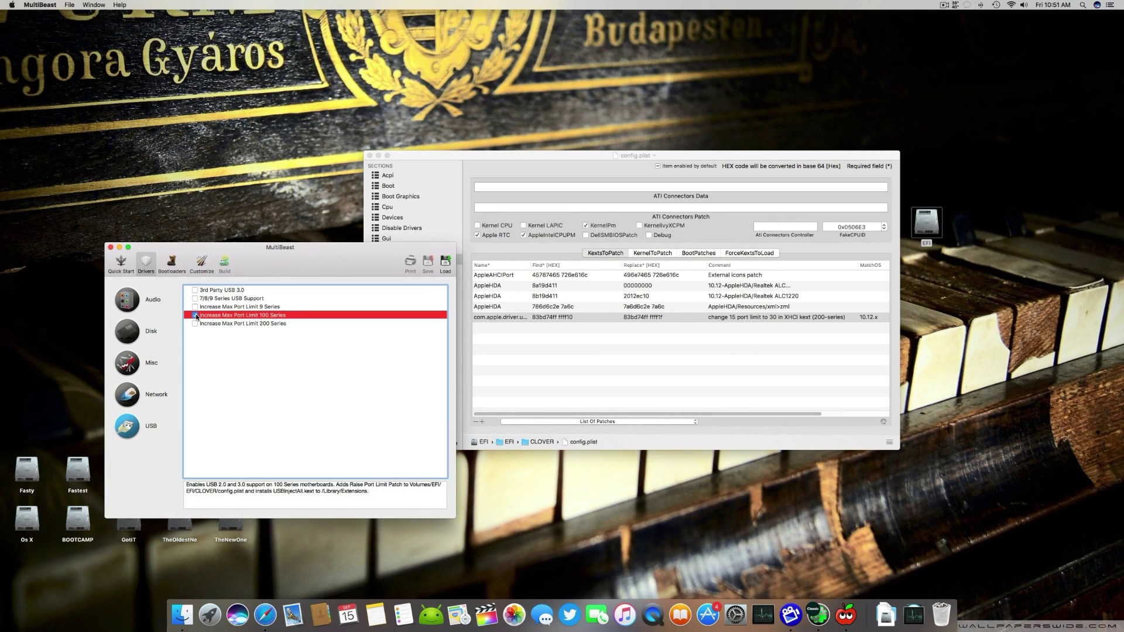
pyautogui.click(195, 316)
pyautogui.click(195, 317)
pyautogui.click(194, 323)
pyautogui.click(194, 323)
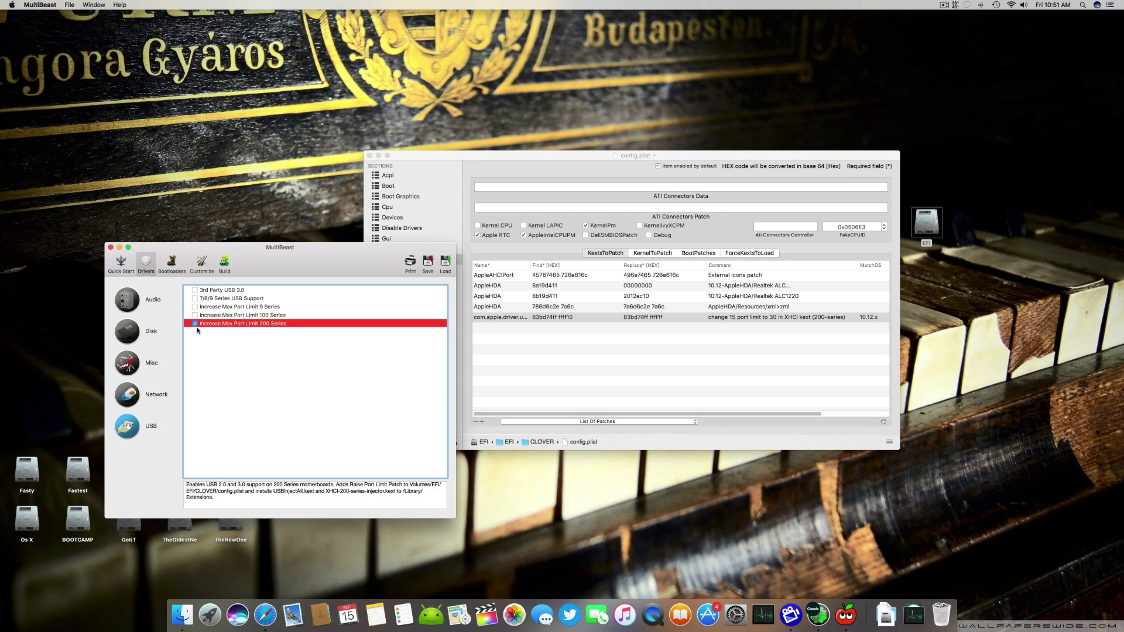
# Install the build to the Os X drive and agree to the licence
pyautogui.click(225, 263)
pyautogui.click(429, 495)
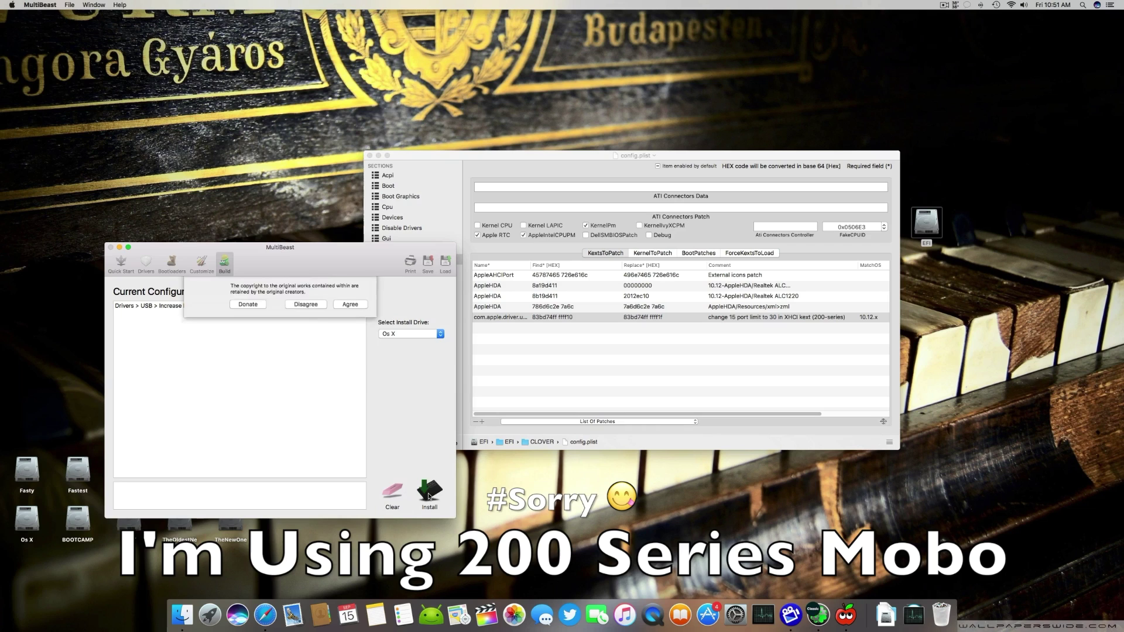
pyautogui.click(350, 436)
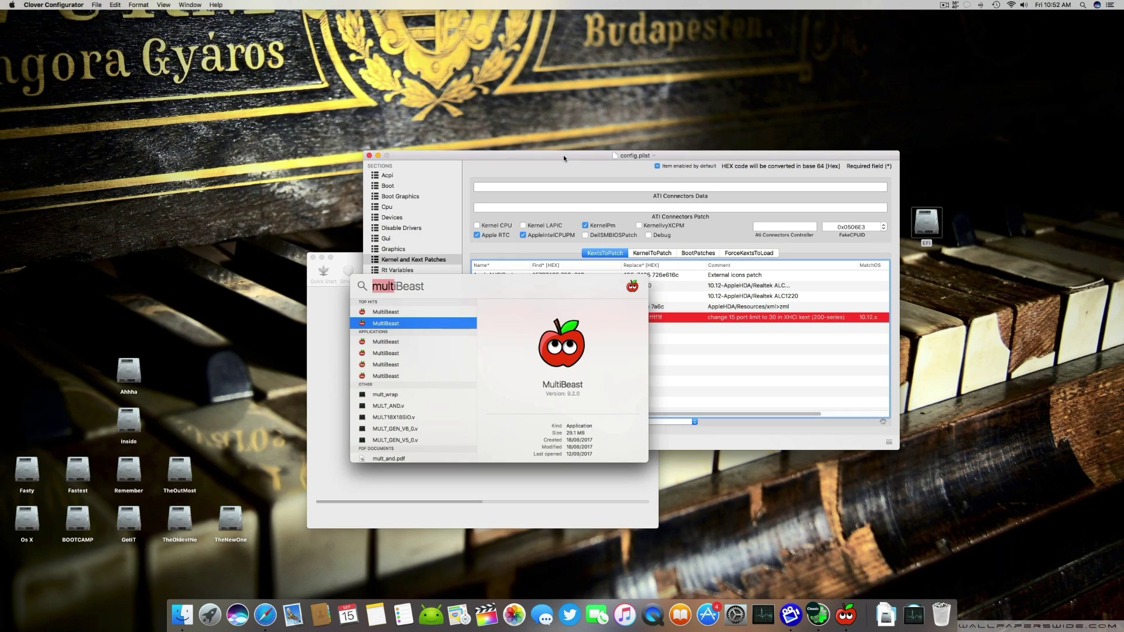
# Launch Kext Utility, arrange the windows, and open the 2. Kexts (Drivers) folder
pyautogui.write('kext')
pyautogui.press('Return')
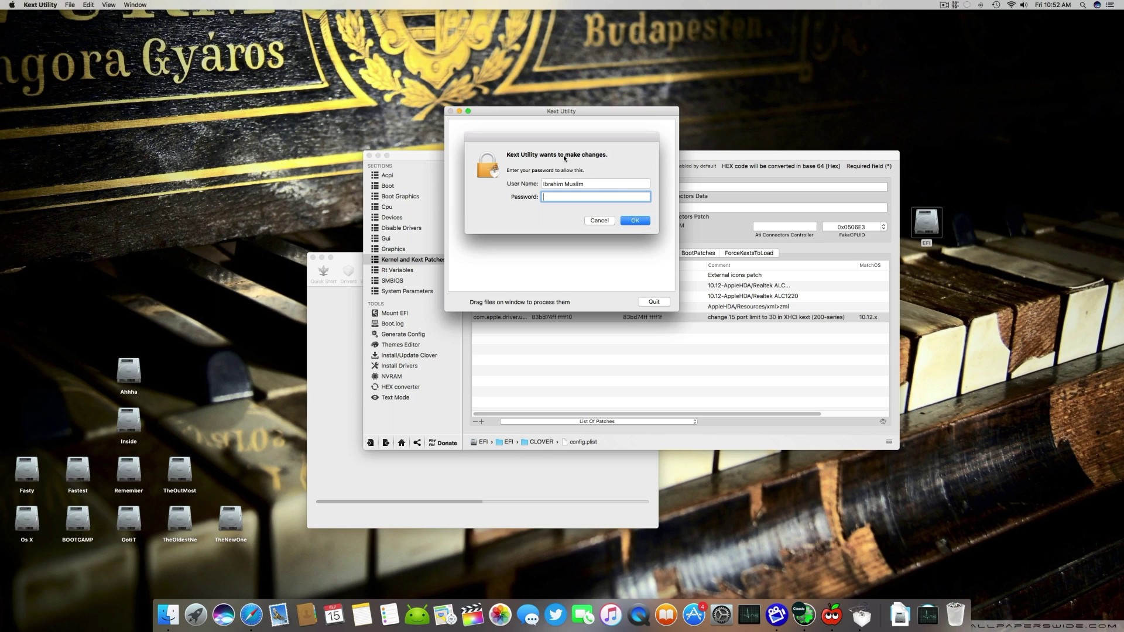
pyautogui.click(573, 472)
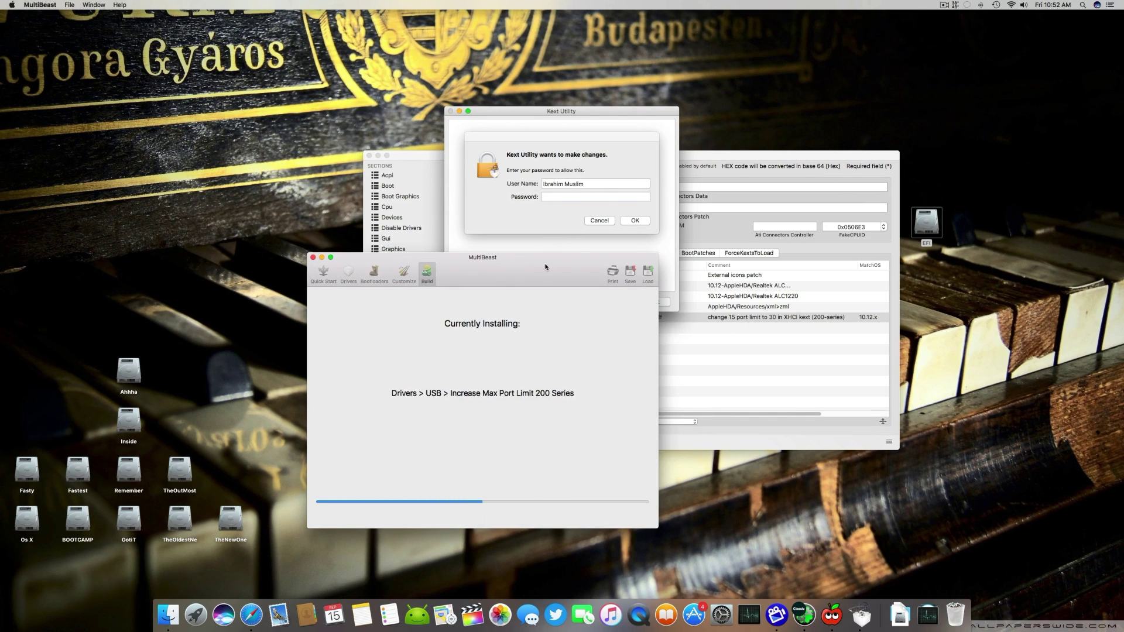
pyautogui.moveTo(545, 267); pyautogui.dragTo(306, 288)
pyautogui.moveTo(587, 115); pyautogui.dragTo(1004, 223)
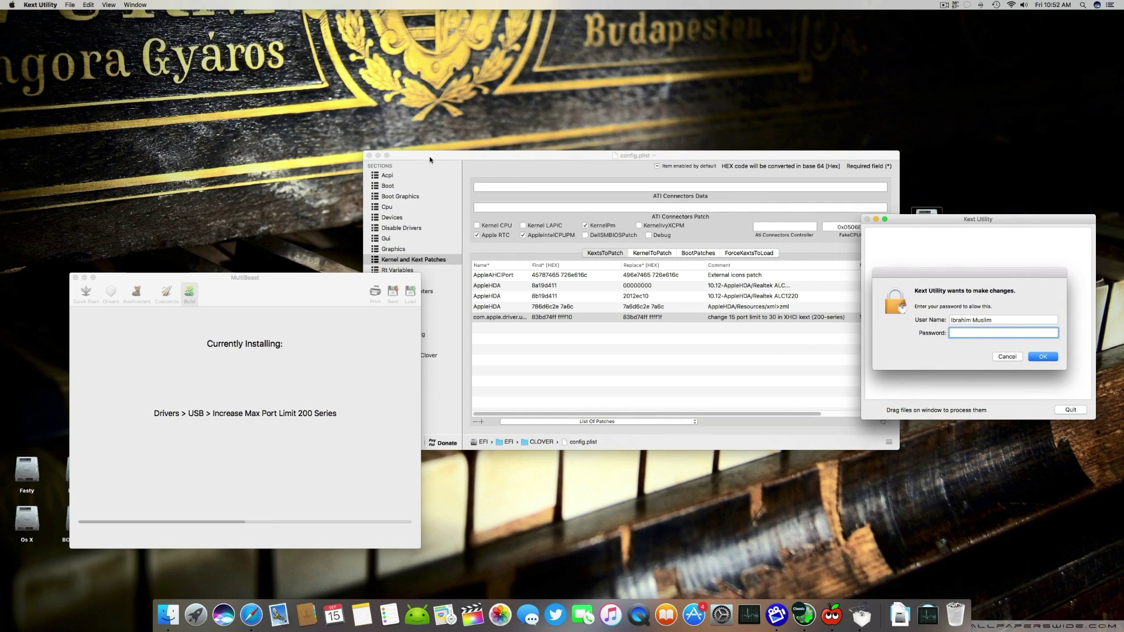
pyautogui.moveTo(429, 155); pyautogui.dragTo(474, 326)
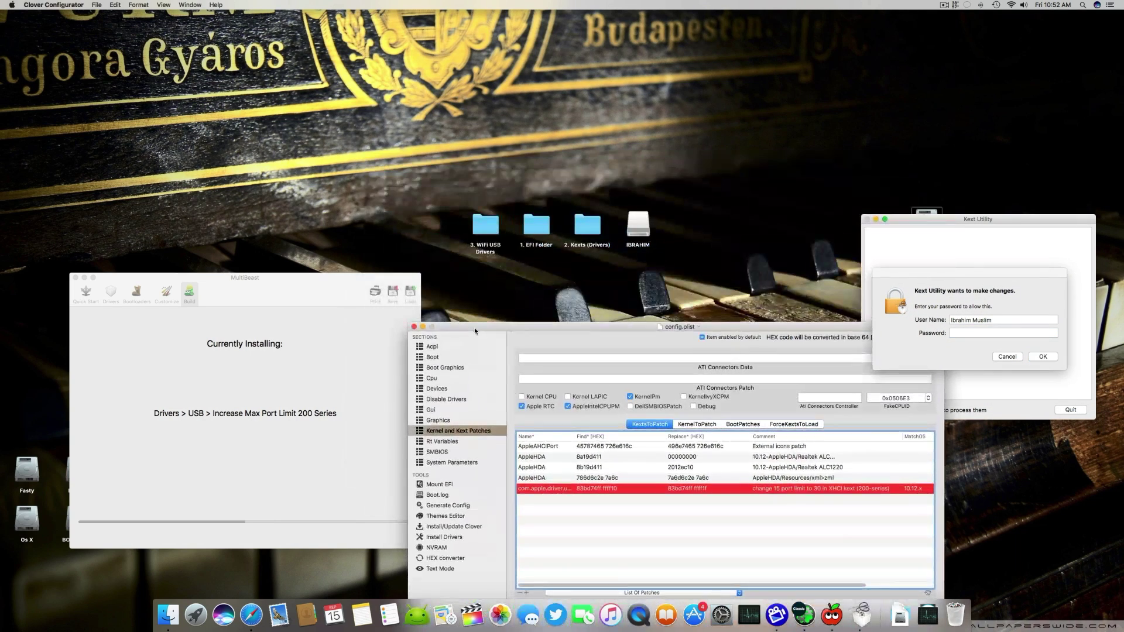
pyautogui.doubleClick(587, 225)
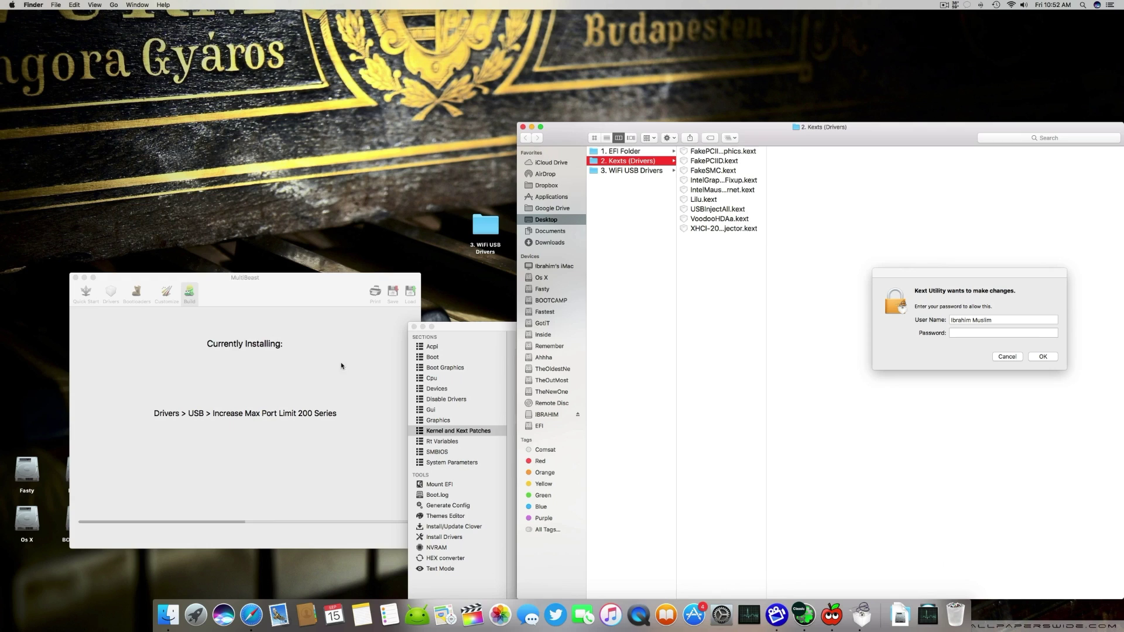
# Quit MultiBeast after Install Succeeded and confirm the admin password for Kext Utility
pyautogui.click(277, 391)
pyautogui.press('super+q')
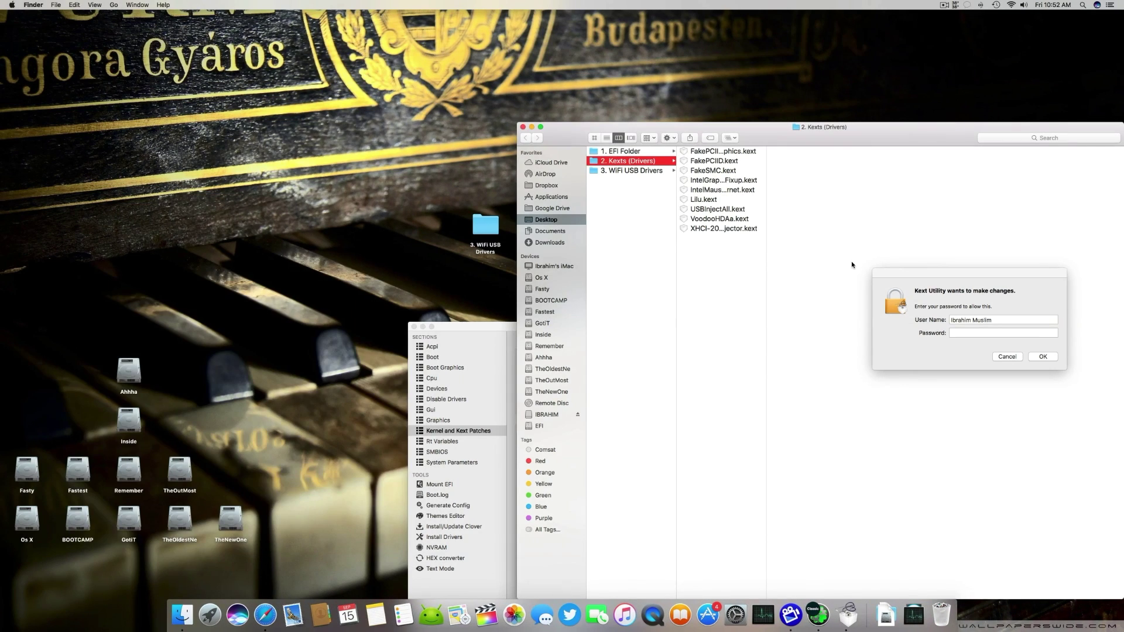
pyautogui.click(993, 333)
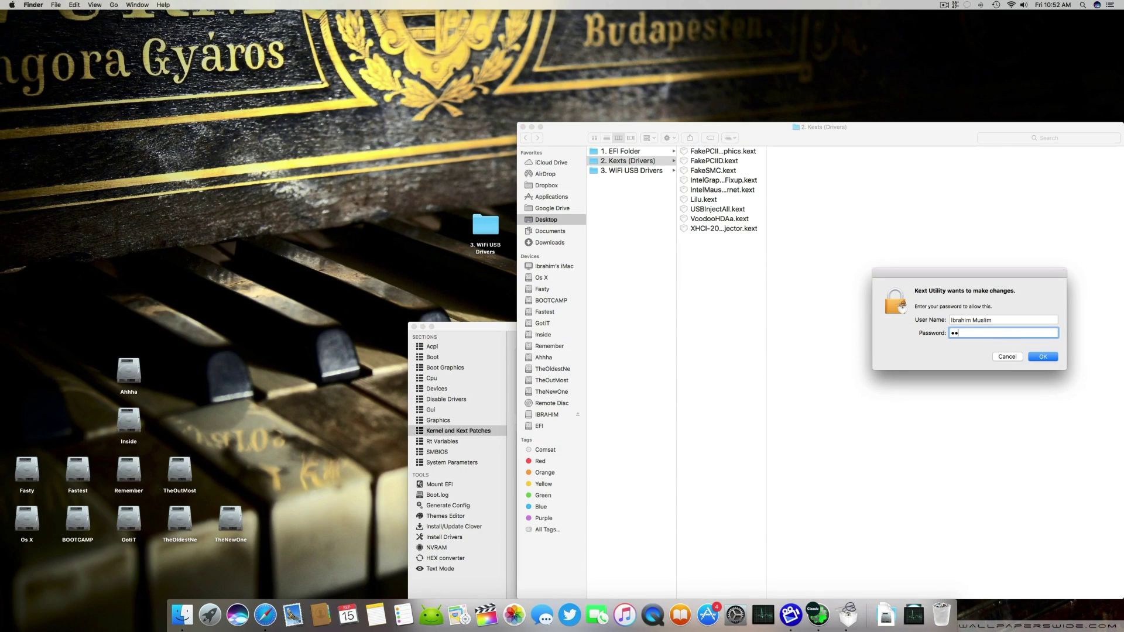
pyautogui.press('Return')
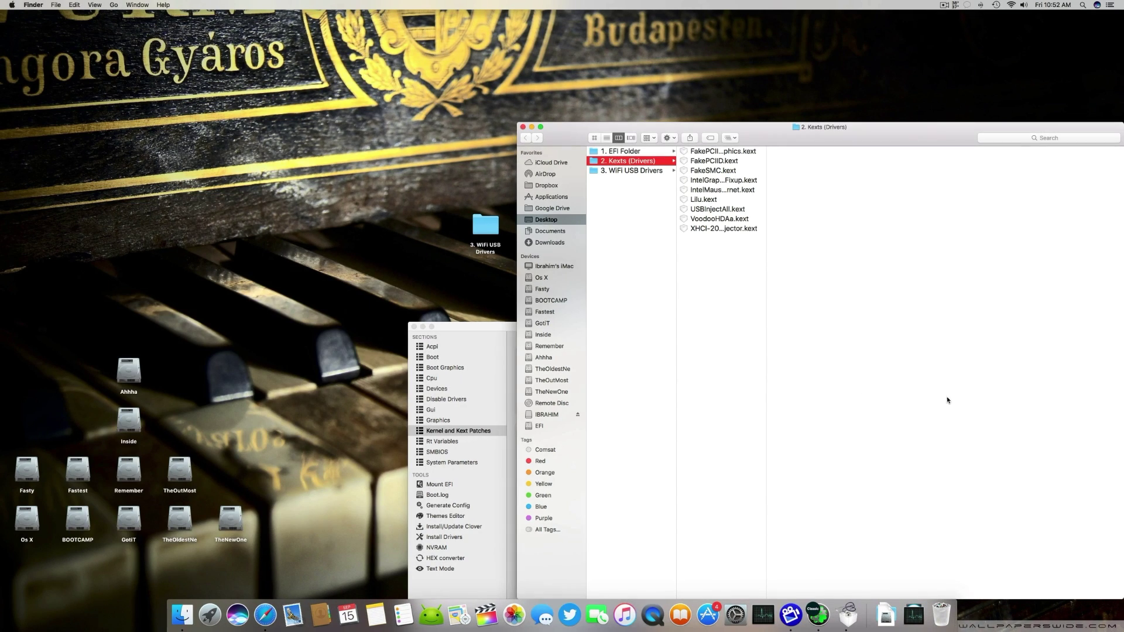
# Centre the Kext Utility window while it repairs both Extensions folders and updates caches
pyautogui.click(848, 615)
pyautogui.moveTo(1019, 217); pyautogui.dragTo(541, 217)
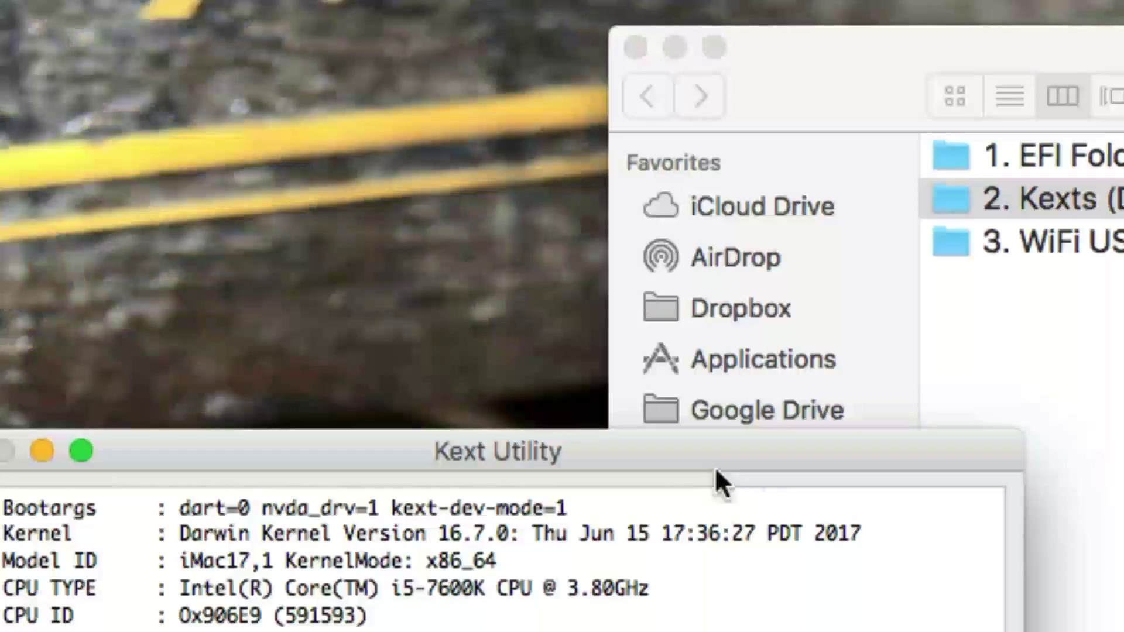
pyautogui.moveTo(715, 466); pyautogui.dragTo(838, 118)
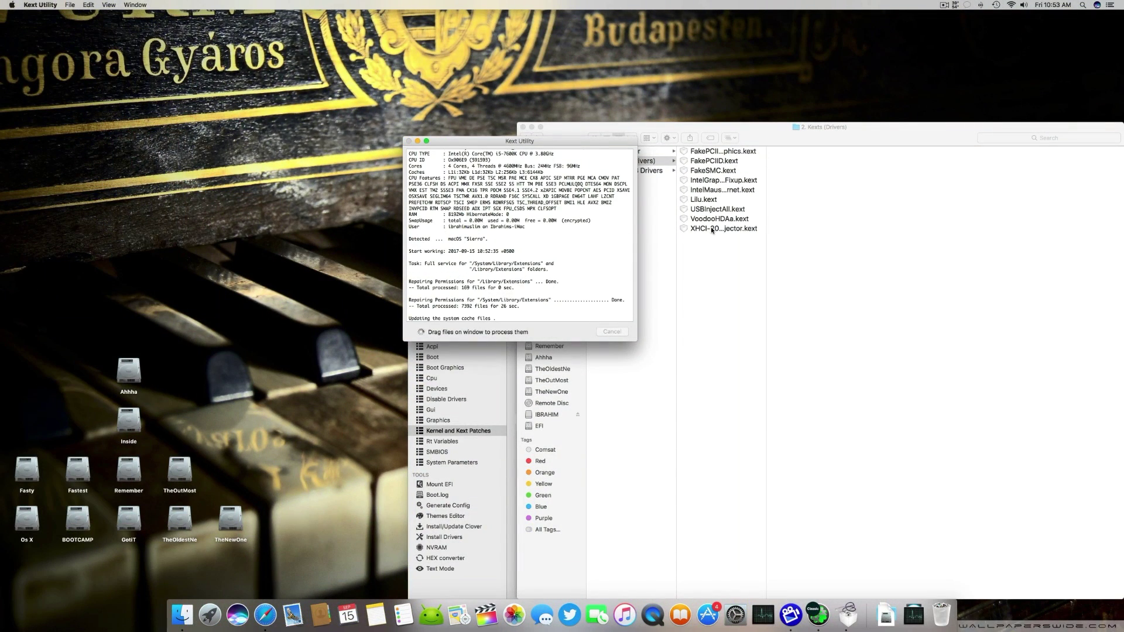
# Select USBInjectAll.kext and XHCI-200-series-injector.kext and drop them onto Kext Utility
pyautogui.rightClick(711, 229)
pyautogui.click(710, 227)
pyautogui.rightClick(710, 229)
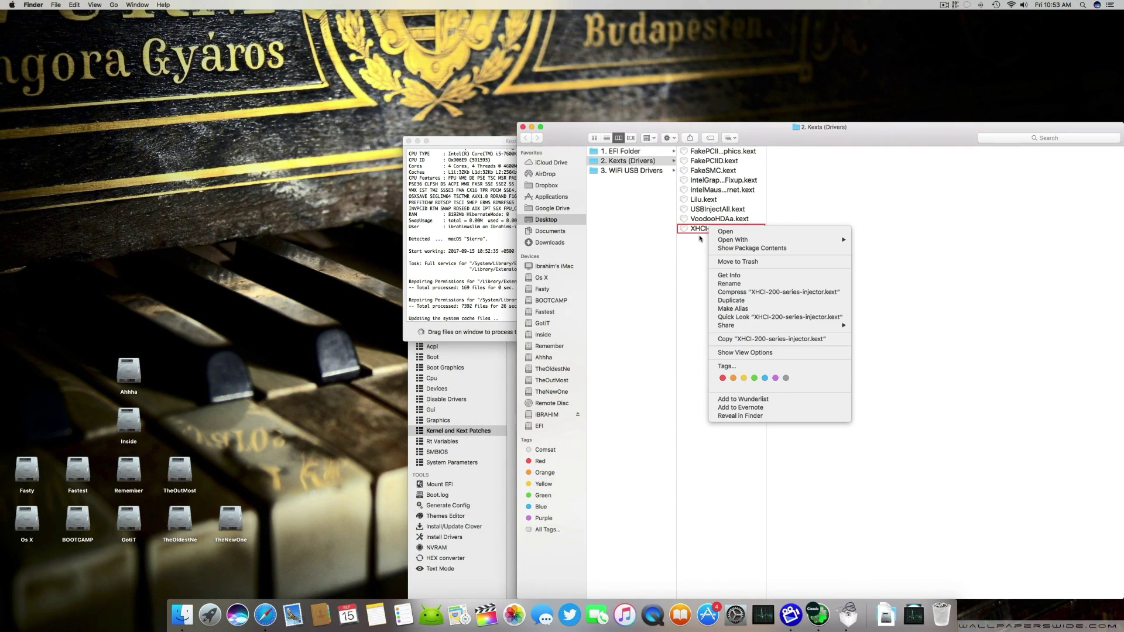
pyautogui.click(711, 232)
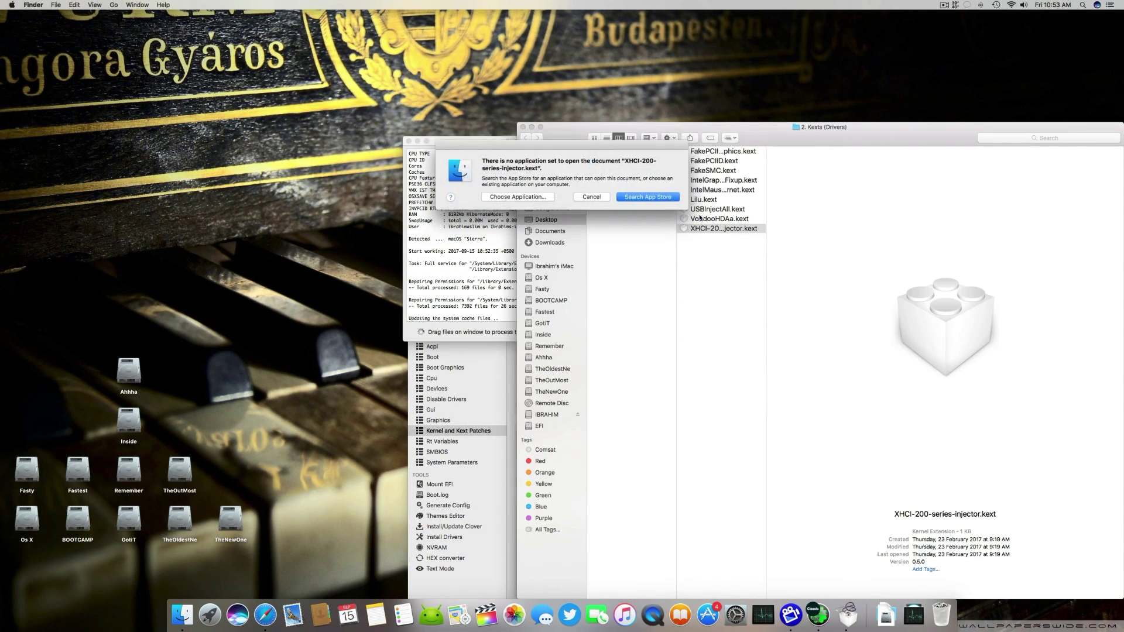
pyautogui.click(592, 197)
pyautogui.keyDown('super'); pyautogui.click(717, 209); pyautogui.keyUp('super')
pyautogui.moveTo(717, 209); pyautogui.dragTo(553, 208)
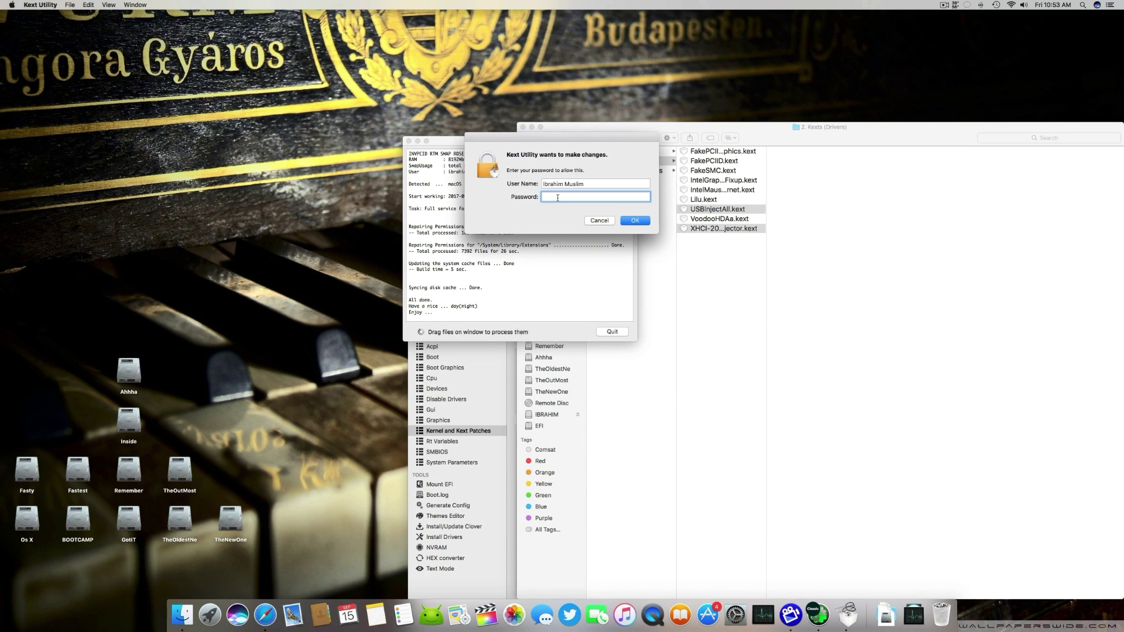
# Enter the admin password, let the install reach 'All done', and quit Kext Utility
pyautogui.write('••••')
pyautogui.press('Return')
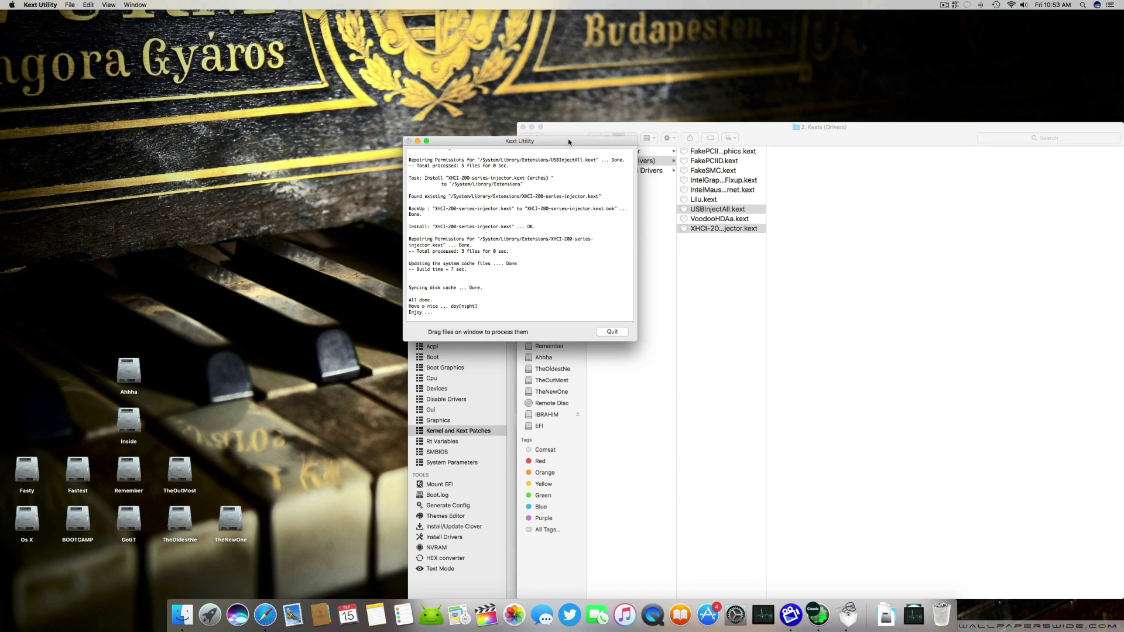
pyautogui.moveTo(568, 142); pyautogui.dragTo(660, 154)
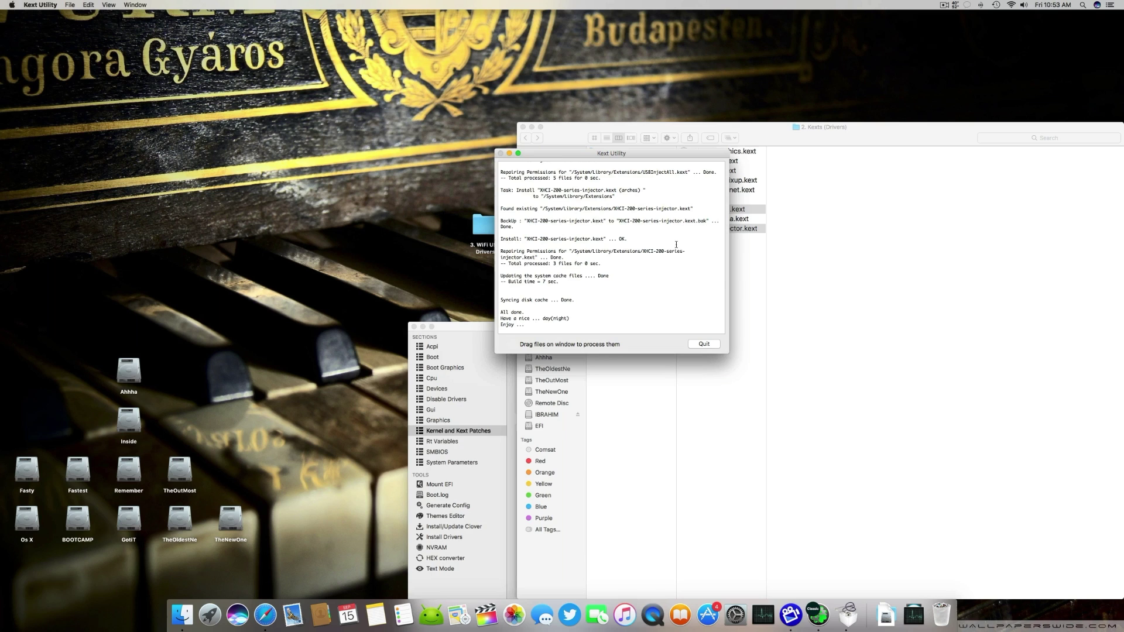
pyautogui.click(703, 343)
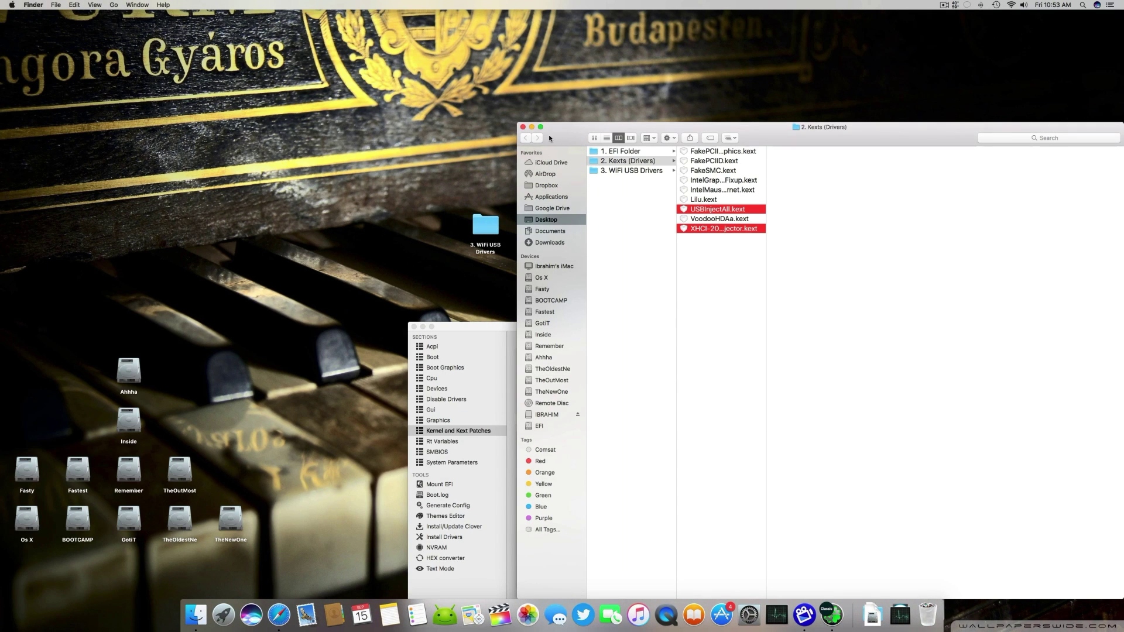
# Close the Kexts Finder window and the Clover configuration window
pyautogui.click(523, 127)
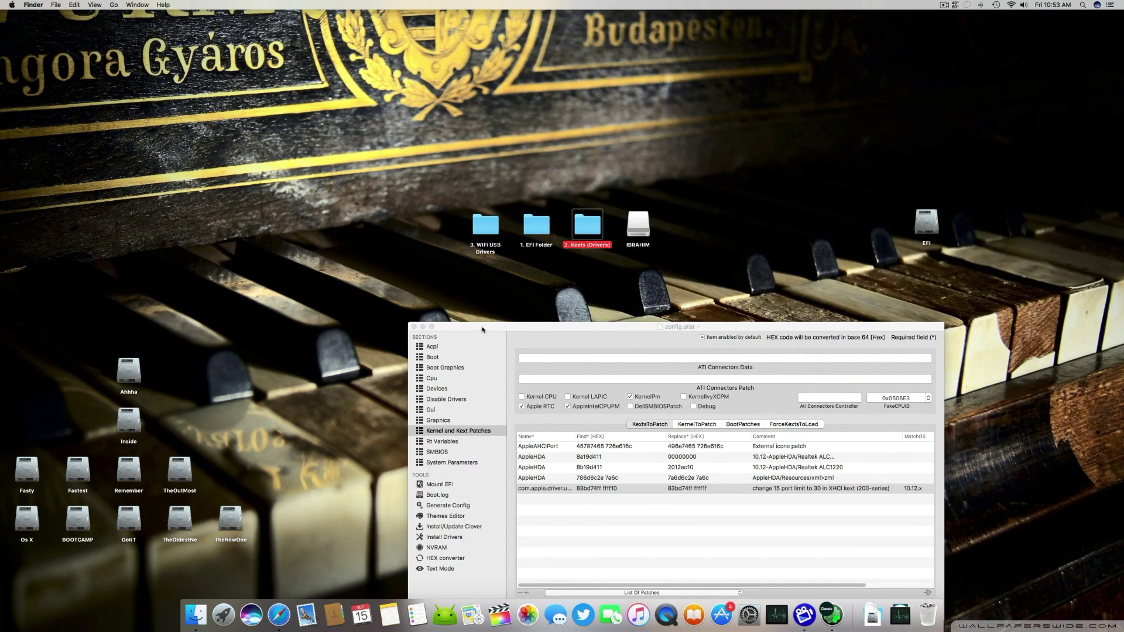
pyautogui.moveTo(482, 329); pyautogui.dragTo(419, 233)
pyautogui.click(349, 230)
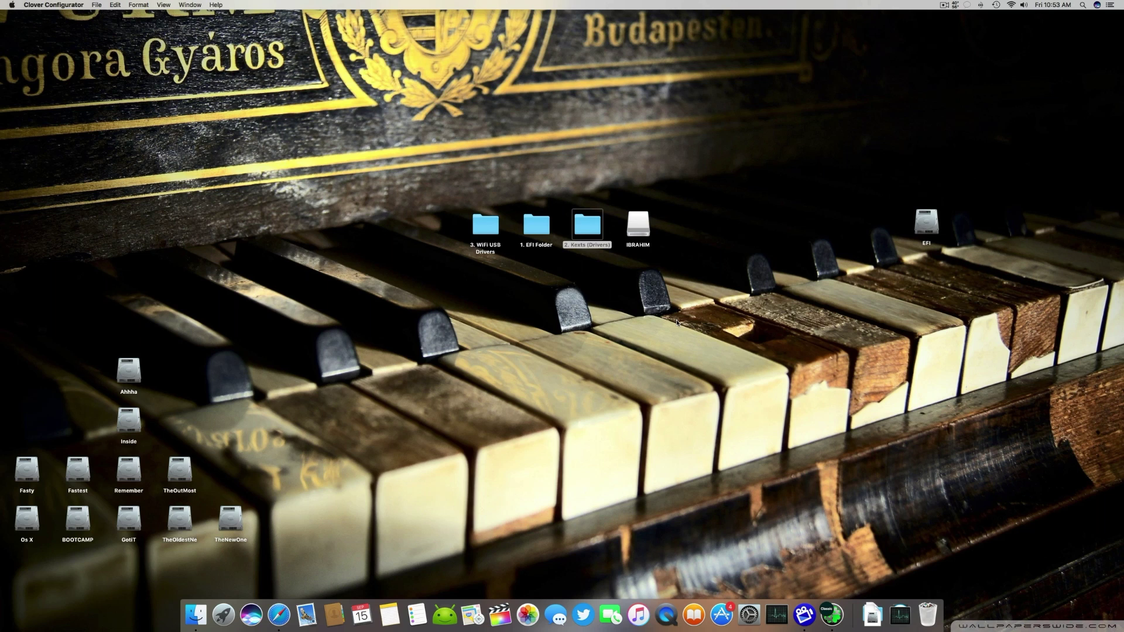
# Open System Report from About This Mac and display the USB device tree under USB 3.0 Bus
pyautogui.click(12, 4)
pyautogui.click(35, 16)
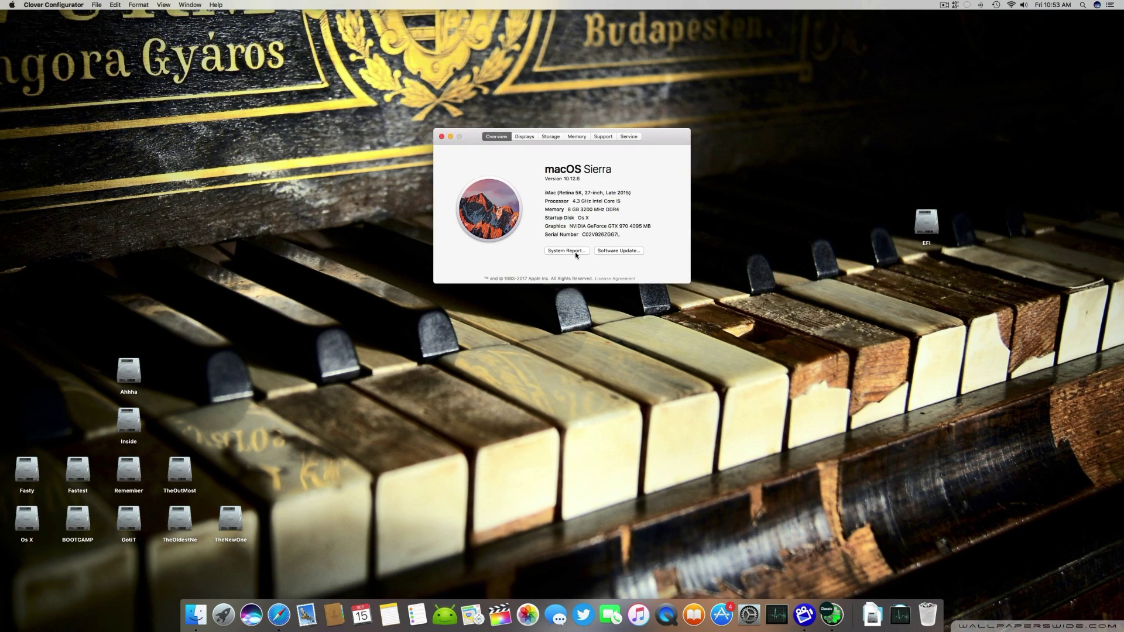
pyautogui.click(576, 254)
pyautogui.click(446, 372)
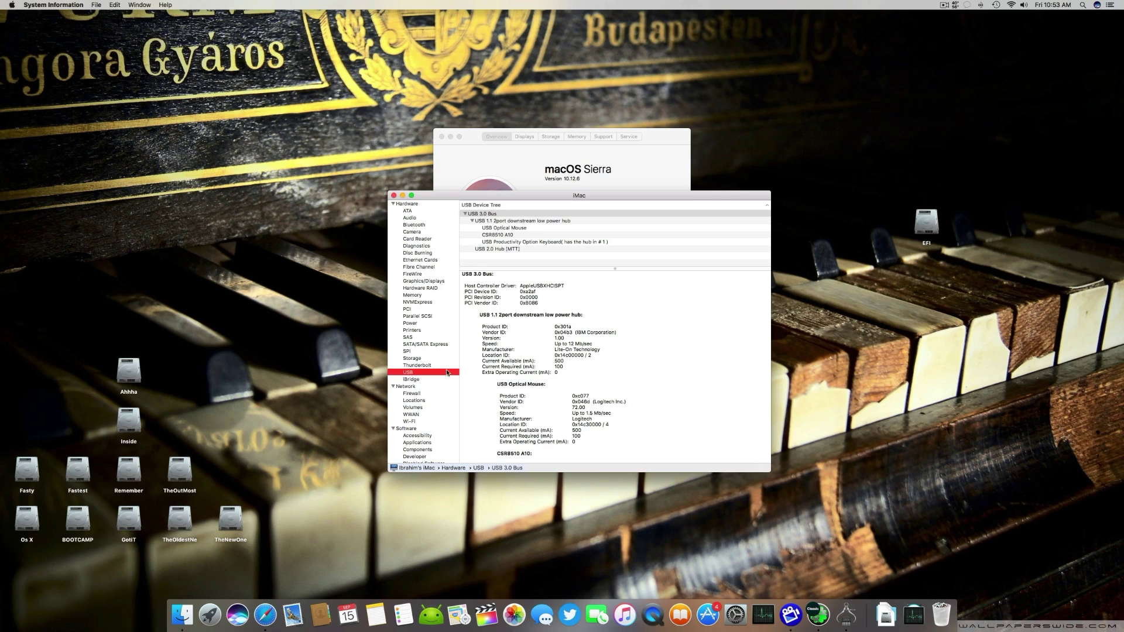
pyautogui.moveTo(615, 197); pyautogui.dragTo(720, 283)
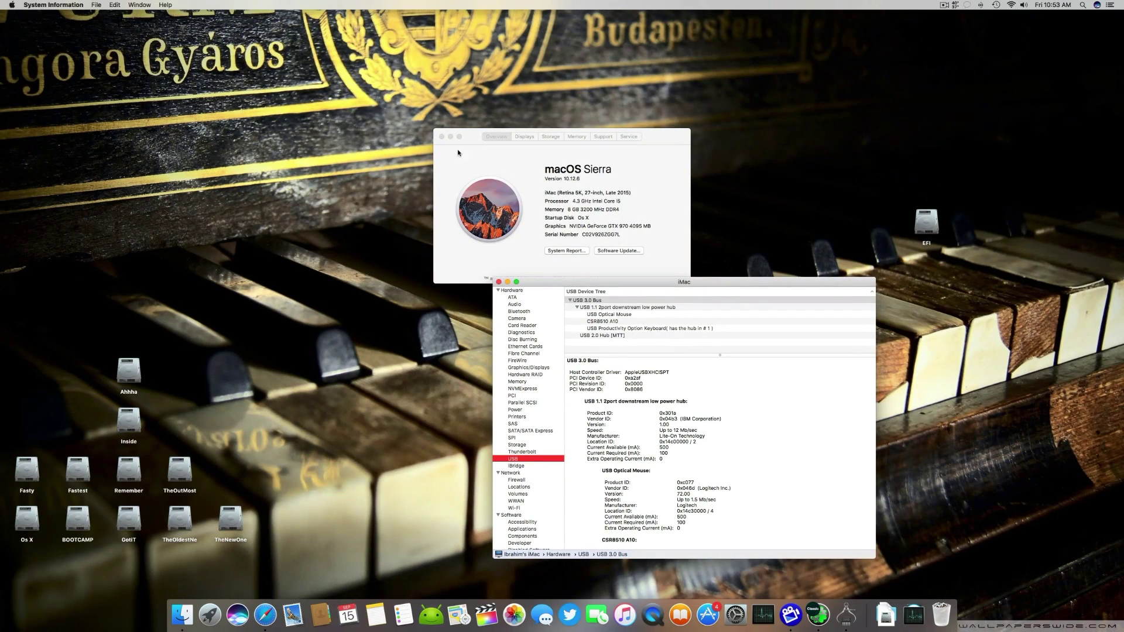
pyautogui.click(441, 137)
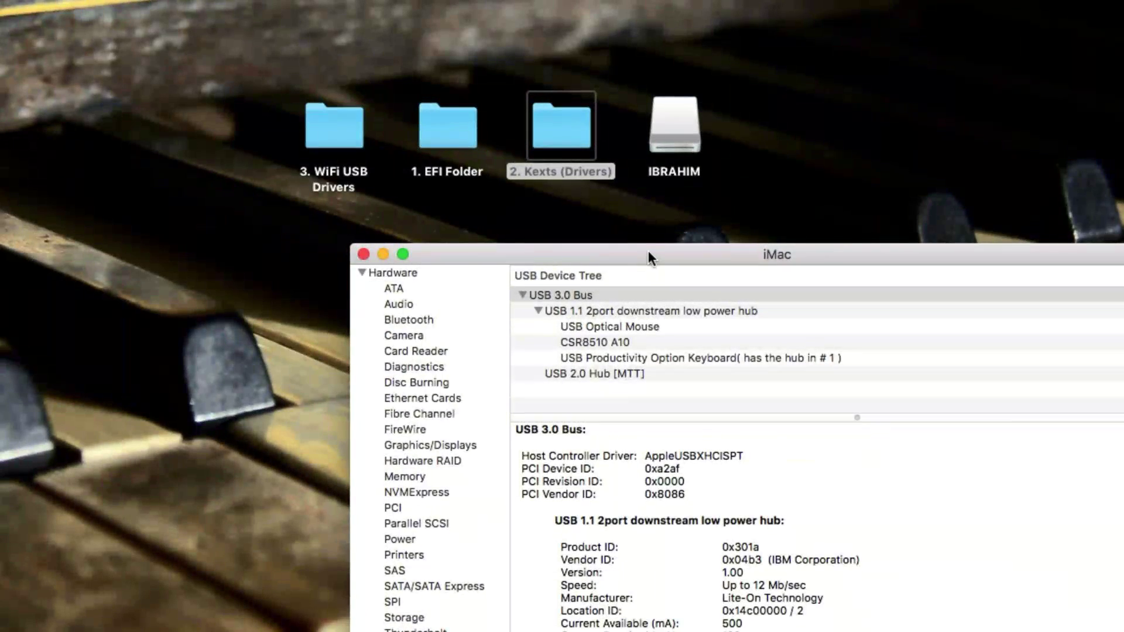
pyautogui.moveTo(648, 253); pyautogui.dragTo(530, 204)
pyautogui.click(685, 123)
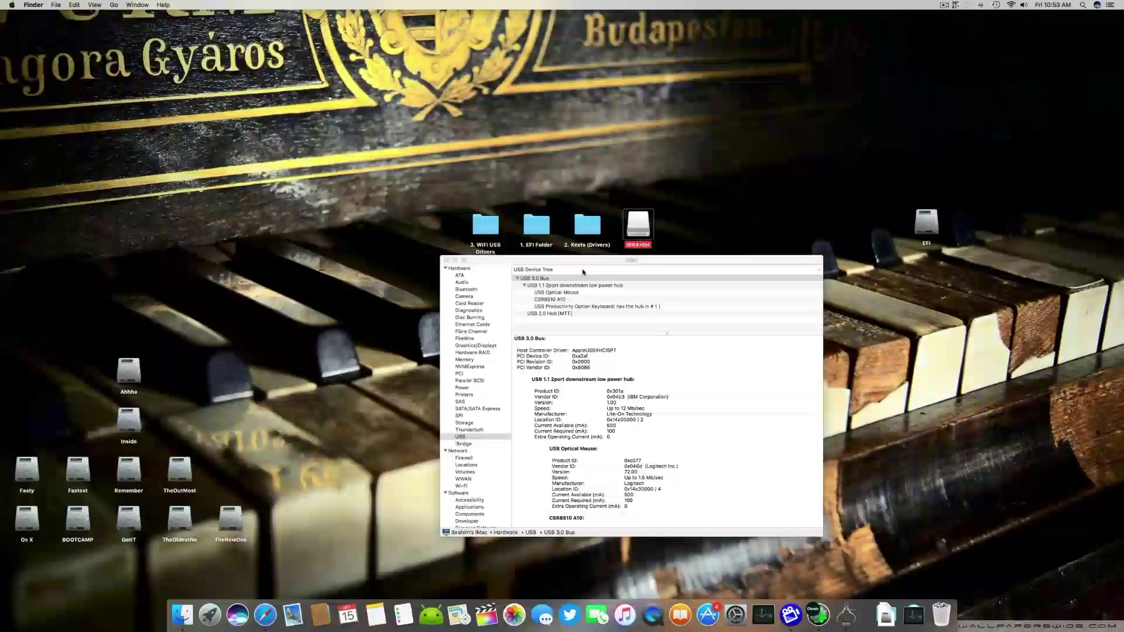
# Run Blackmagic Disk Speed Test on the USB drive, reaching about 97 MB/s read and 27 MB/s write
pyautogui.click(215, 600)
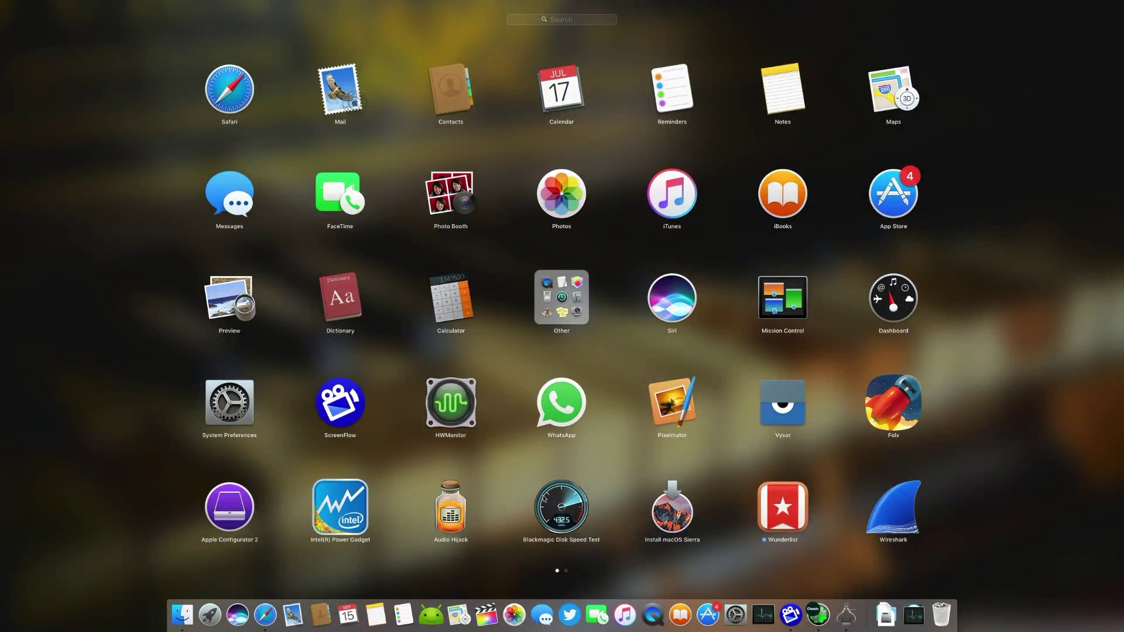
pyautogui.click(561, 506)
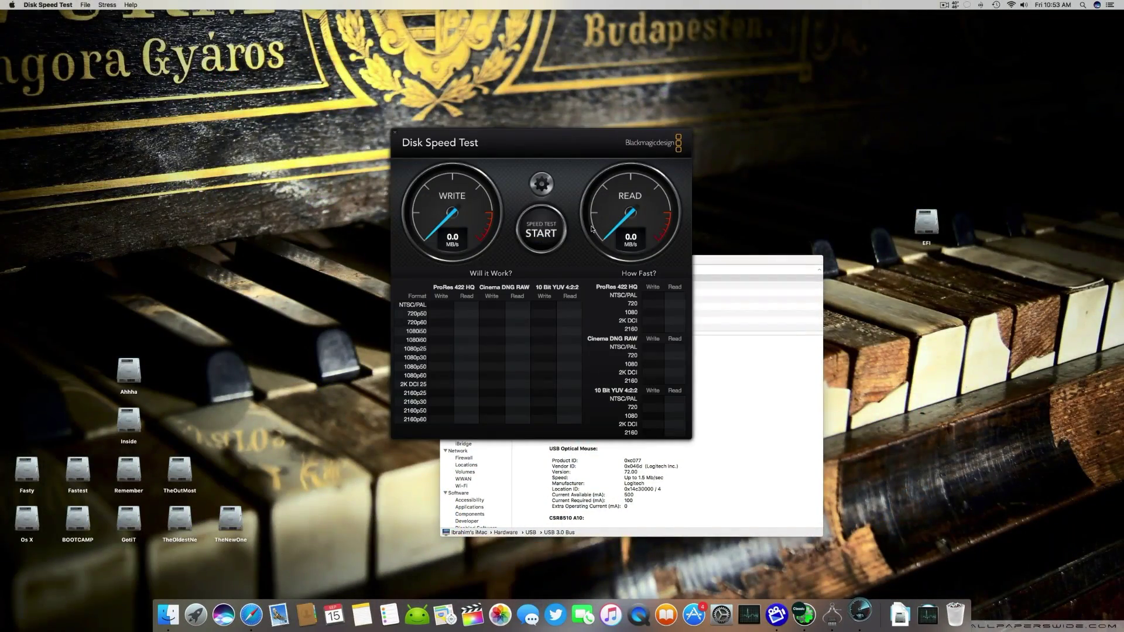
pyautogui.click(541, 184)
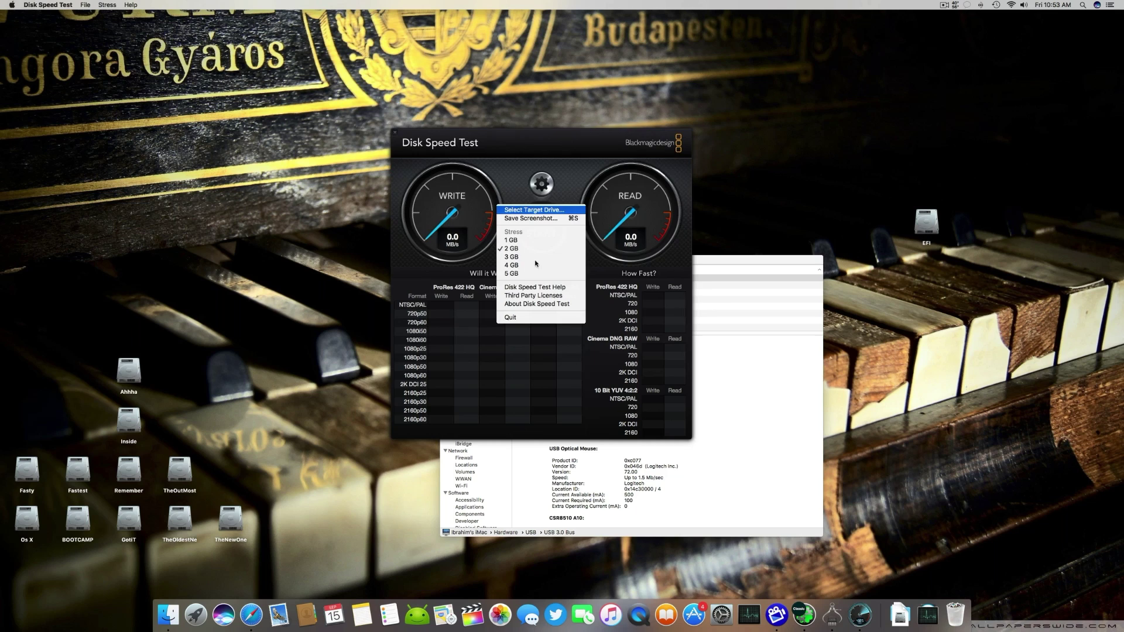
pyautogui.click(534, 210)
pyautogui.scroll(-3, 448, 252)
pyautogui.click(440, 253)
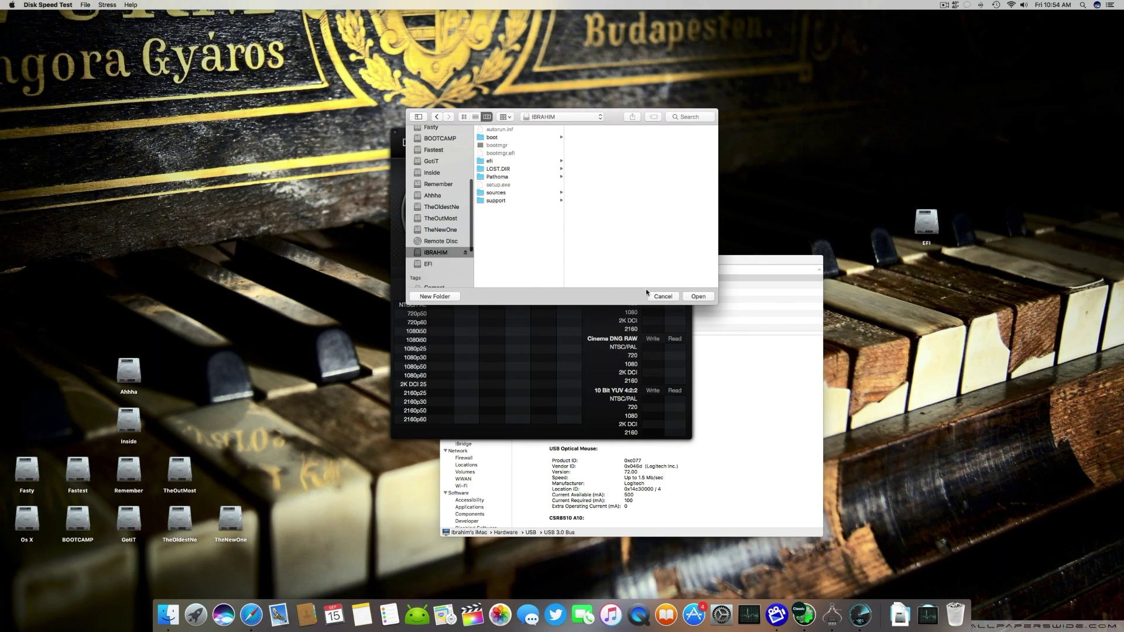
pyautogui.click(698, 296)
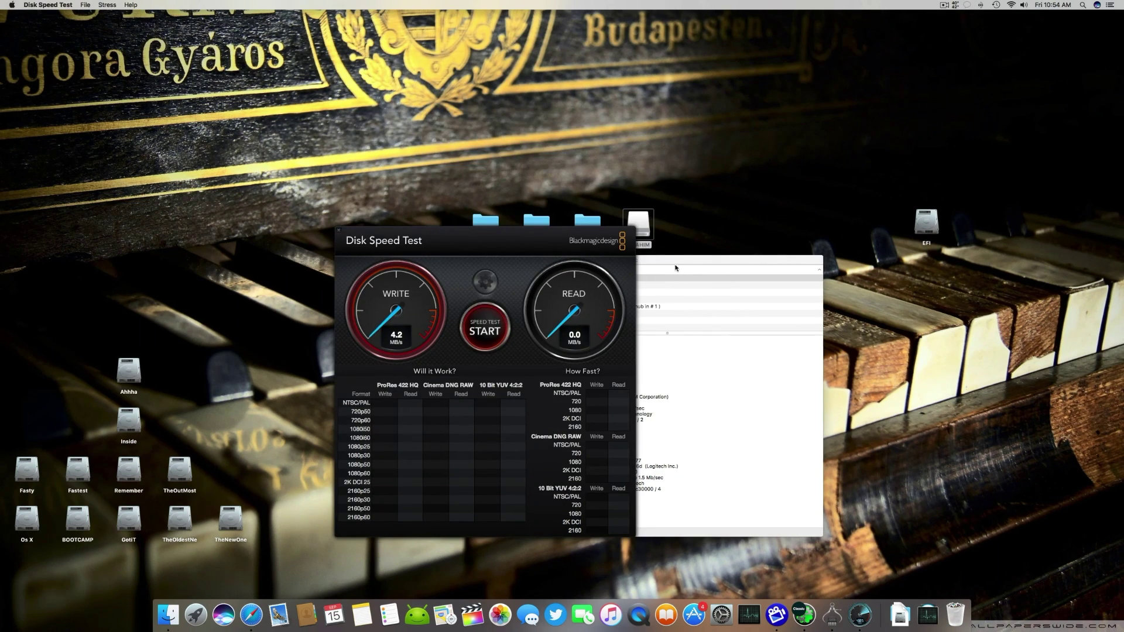
pyautogui.moveTo(513, 241); pyautogui.dragTo(423, 264)
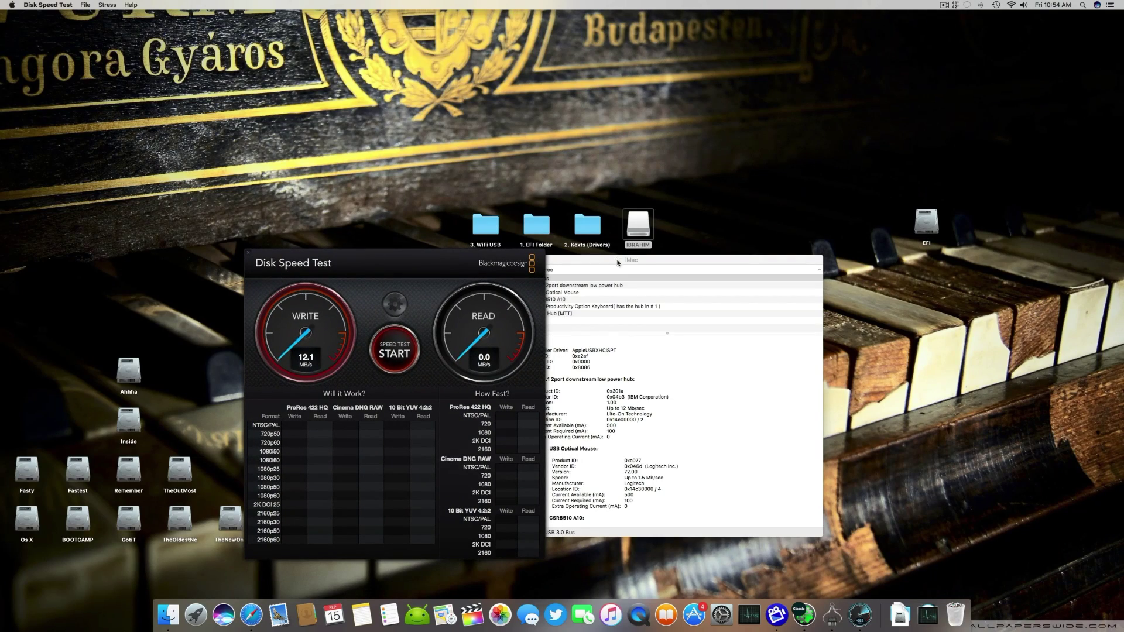
pyautogui.moveTo(585, 262); pyautogui.dragTo(771, 280)
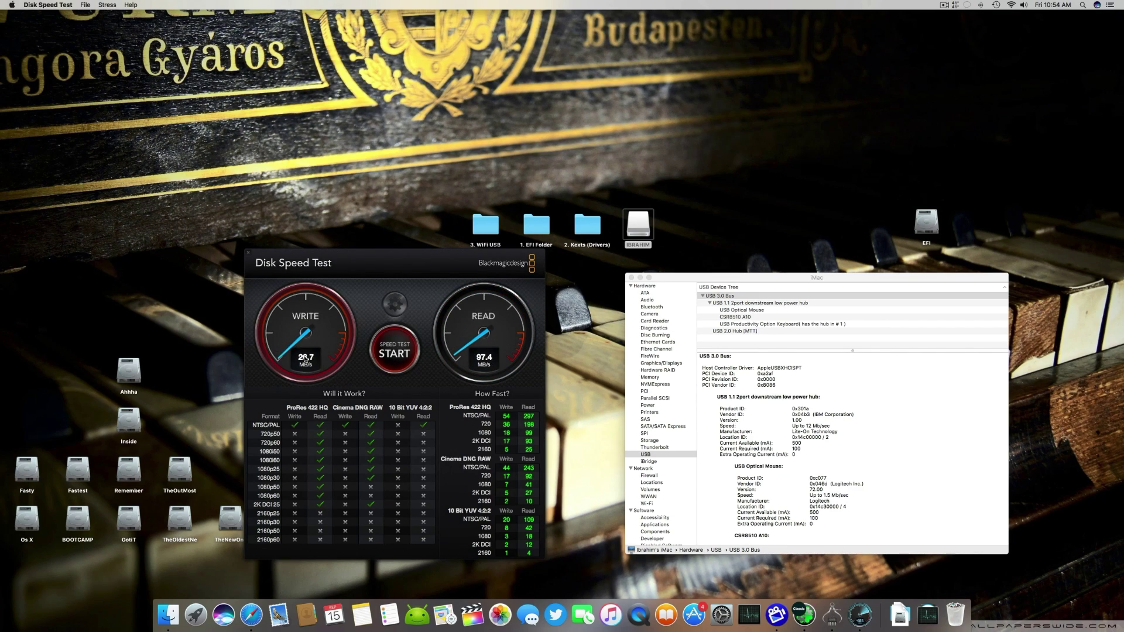
# Stop and quit Disk Speed Test, eject the USB drive, and close the system report
pyautogui.click(394, 357)
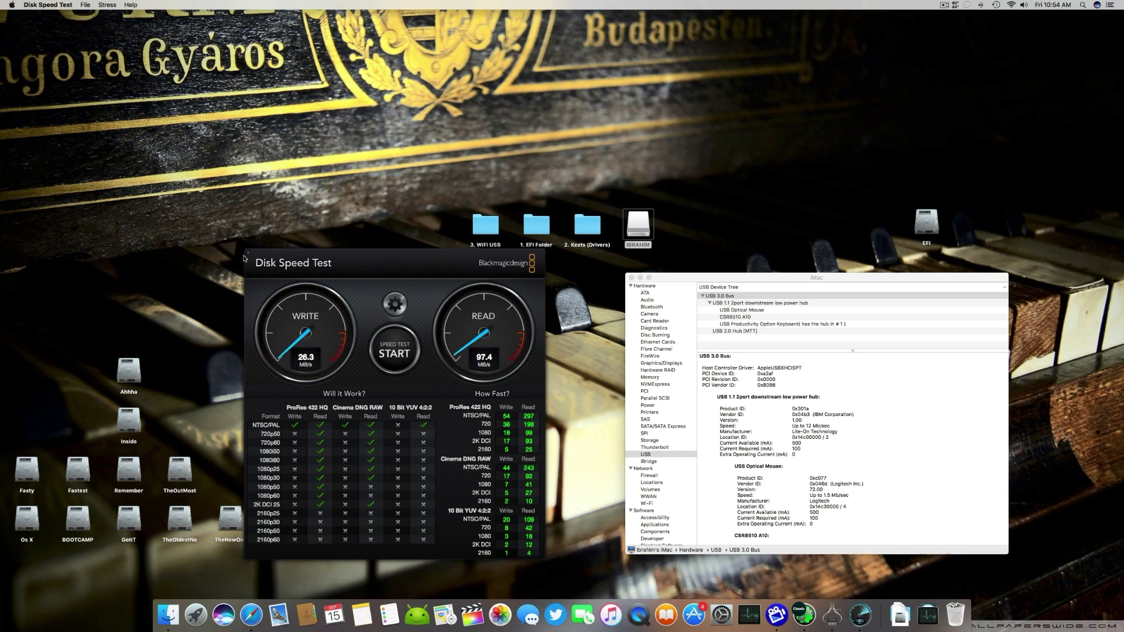
pyautogui.click(248, 254)
pyautogui.rightClick(633, 220)
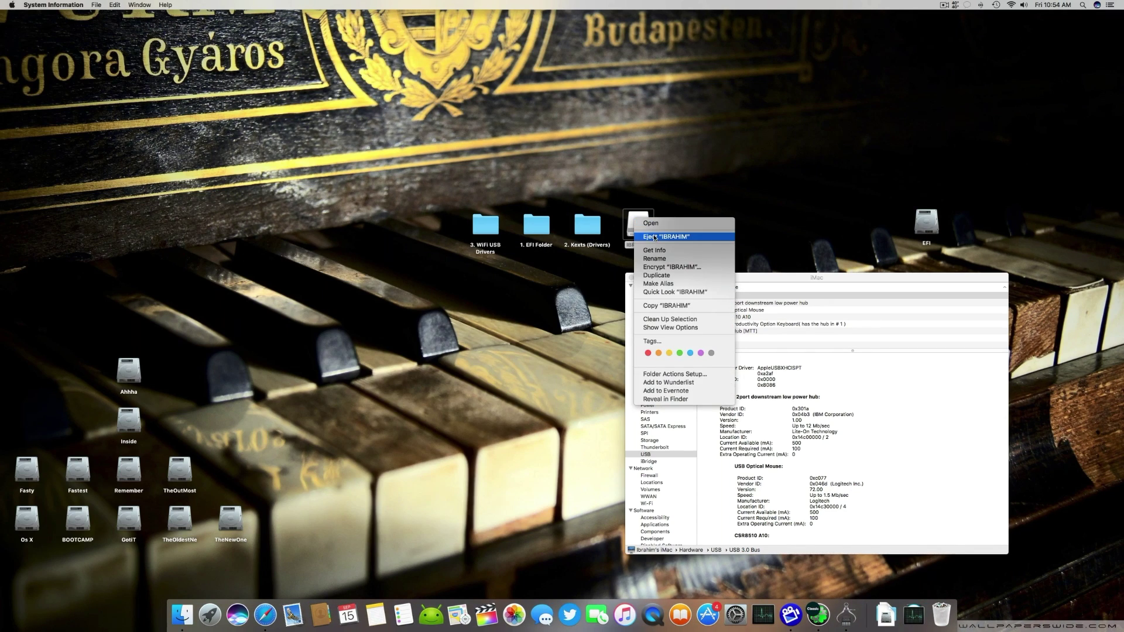
pyautogui.click(672, 264)
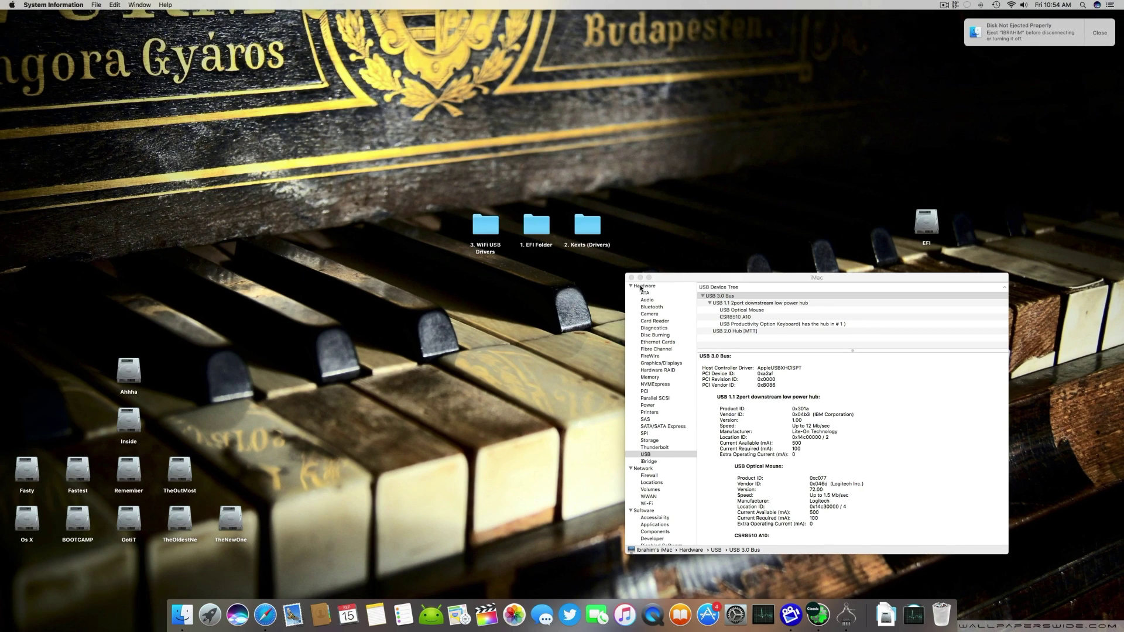
pyautogui.click(632, 278)
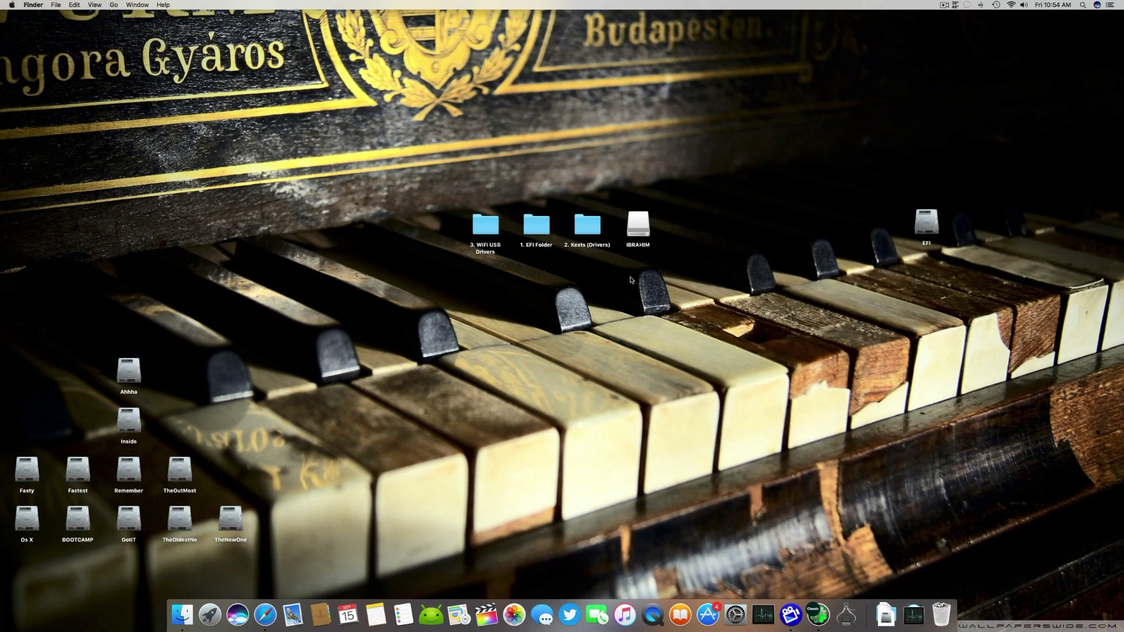
# Open the System Report's USB tree and show the Mass Storage Device on the USB 3.0 Bus
pyautogui.click(12, 4)
pyautogui.click(35, 15)
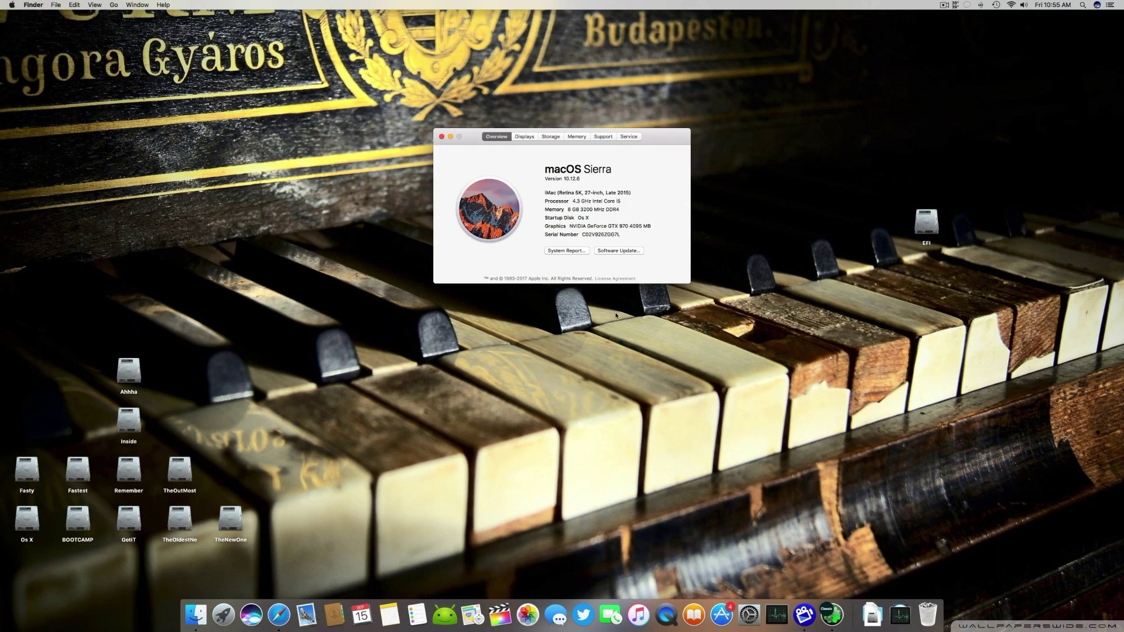
pyautogui.click(566, 251)
pyautogui.click(651, 455)
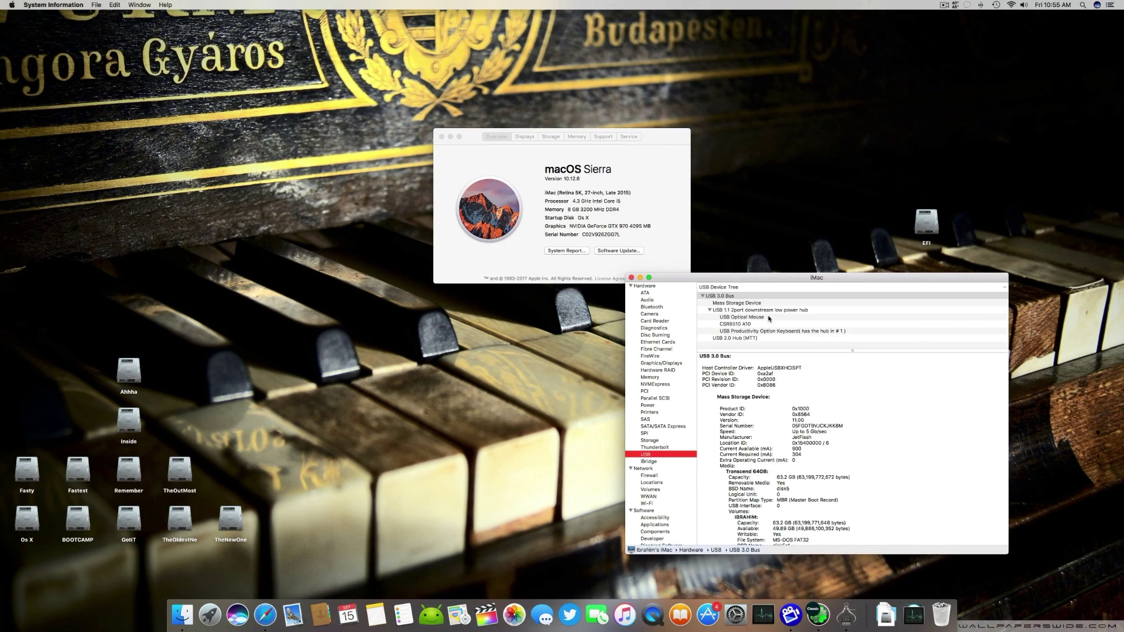
pyautogui.moveTo(735, 278); pyautogui.dragTo(480, 280)
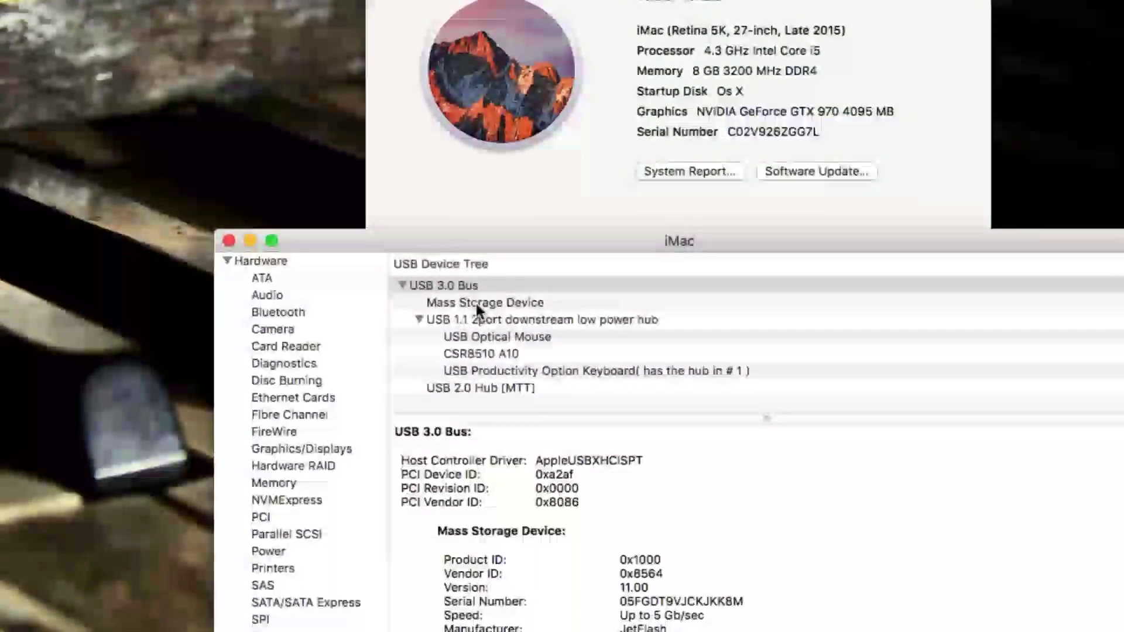
pyautogui.click(478, 304)
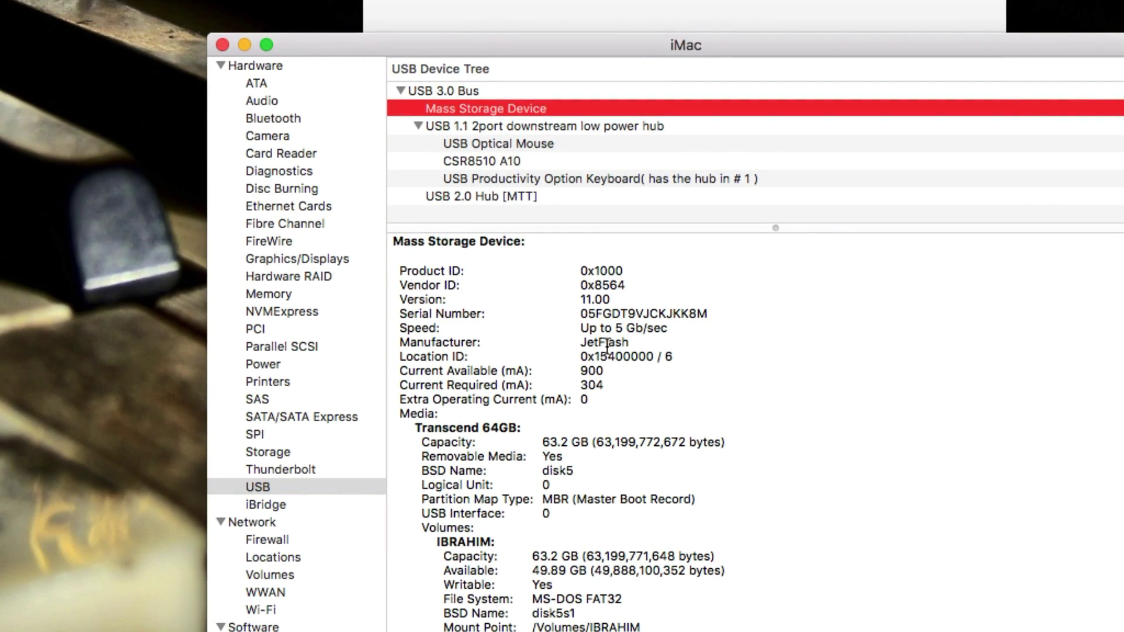
# Check the JetFlash drive's 5 Gb/sec speed, then close the report and Mac overview
pyautogui.doubleClick(607, 346)
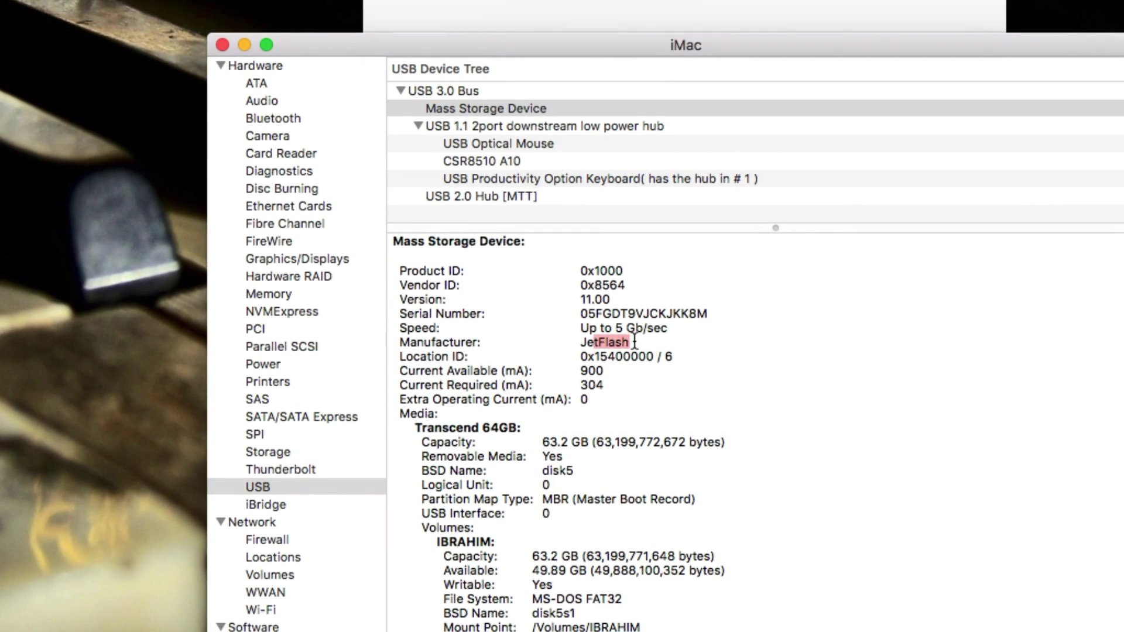
pyautogui.click(618, 352)
pyautogui.click(222, 45)
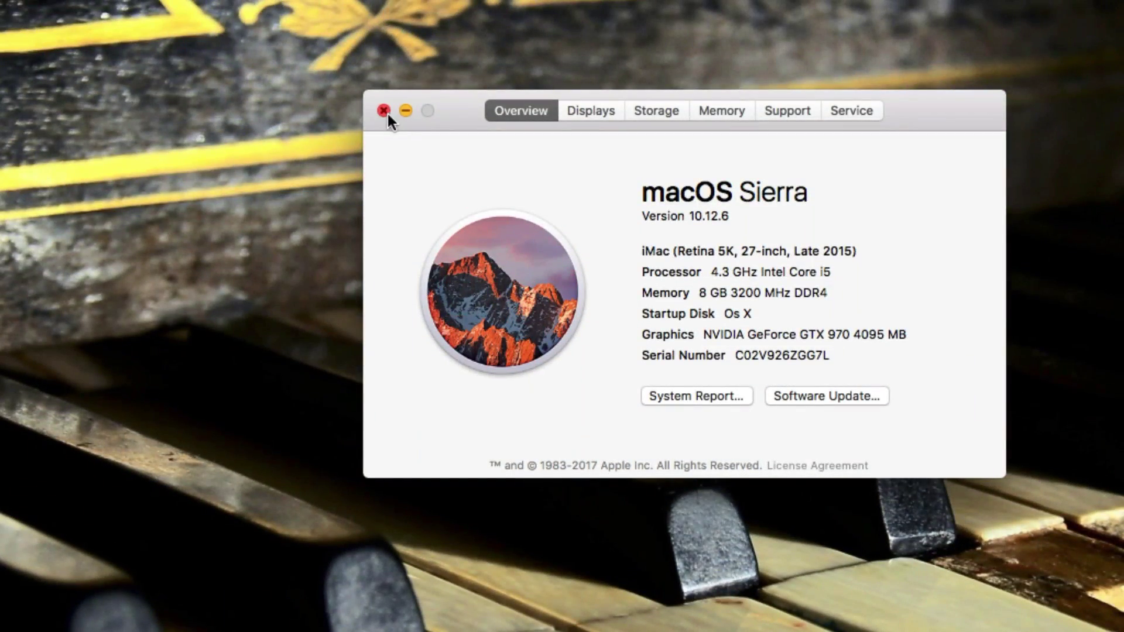
pyautogui.click(384, 111)
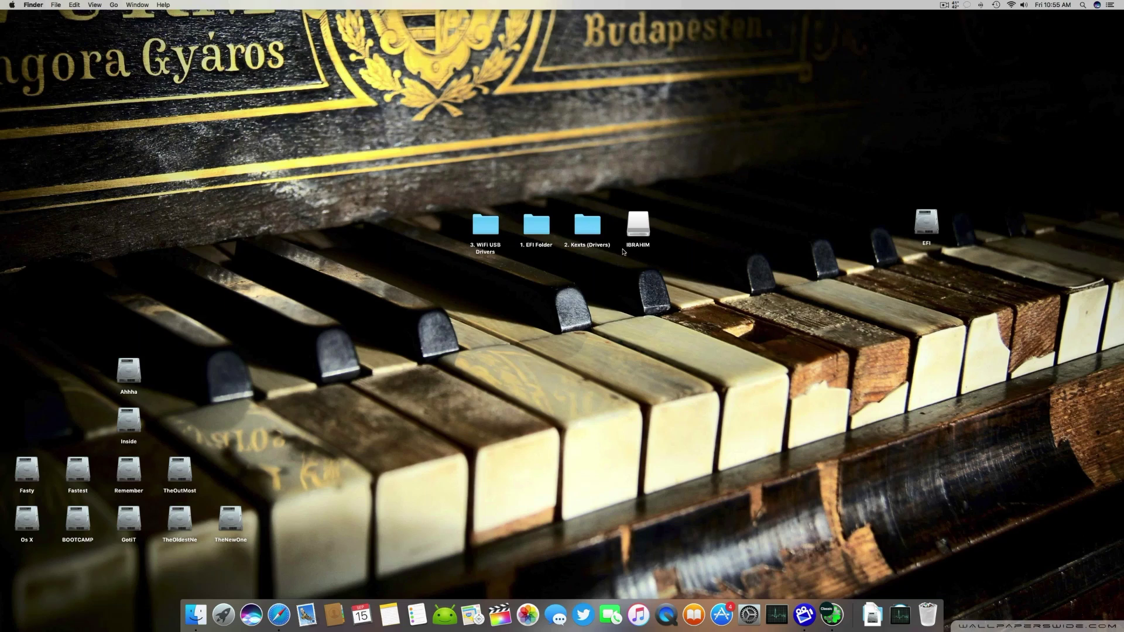
pyautogui.click(644, 219)
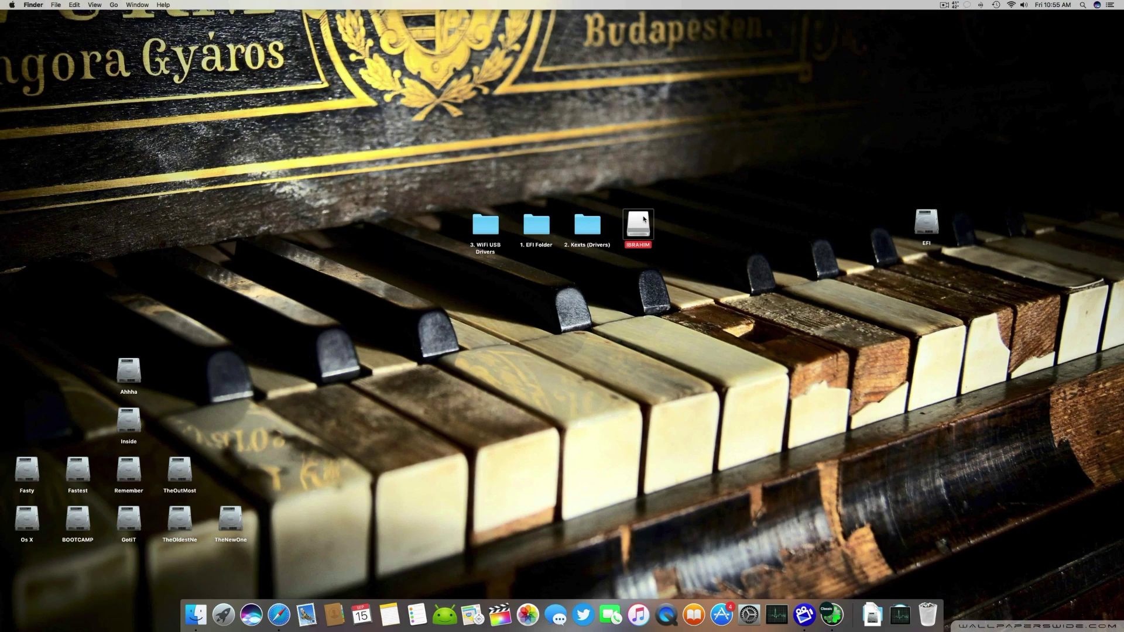